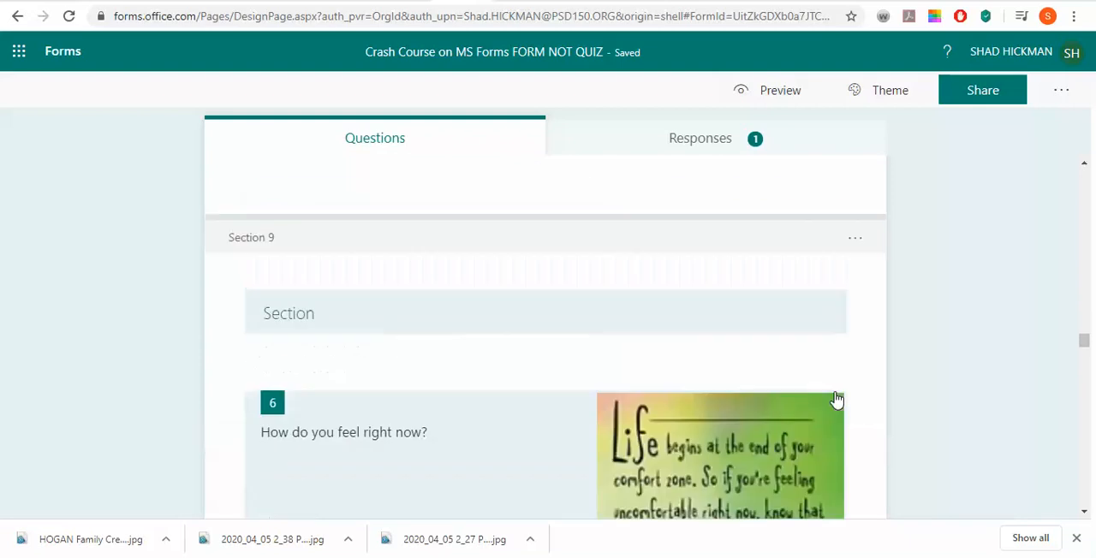
scroll(836, 400, "up", 3)
scroll(836, 399, "up", 10)
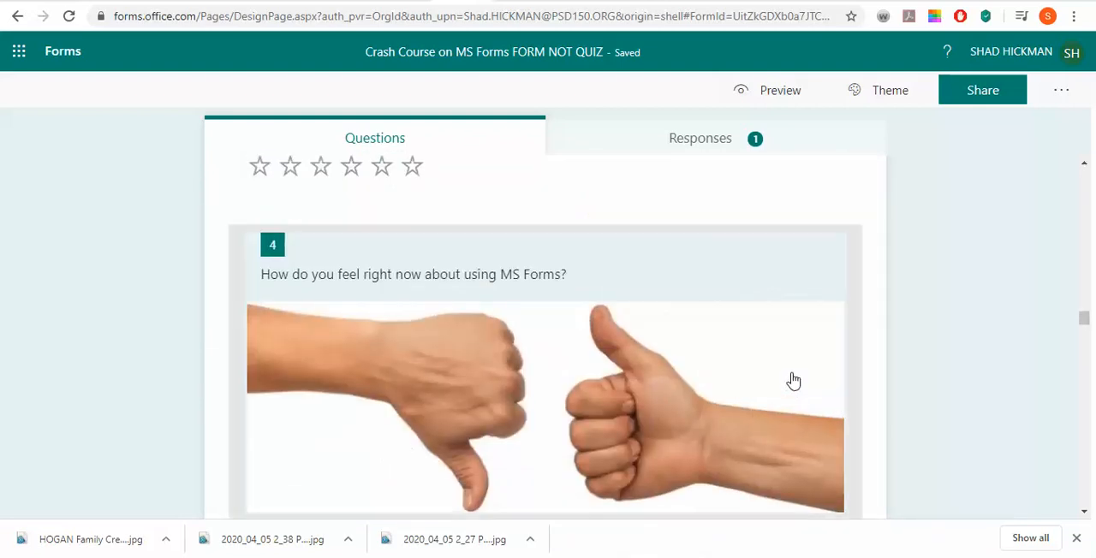
scroll(793, 380, "down", 5)
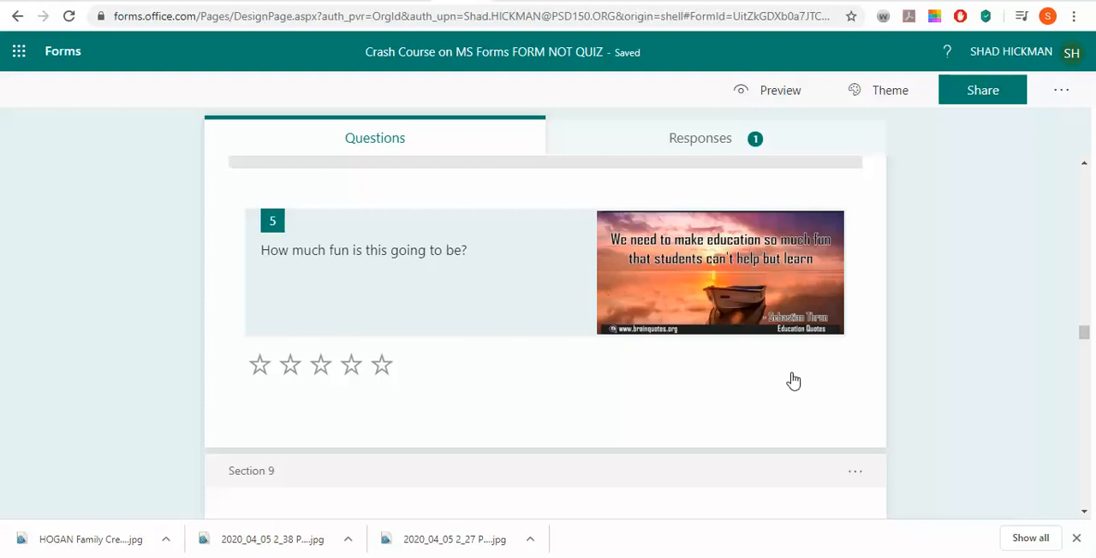
scroll(794, 381, "up", 10)
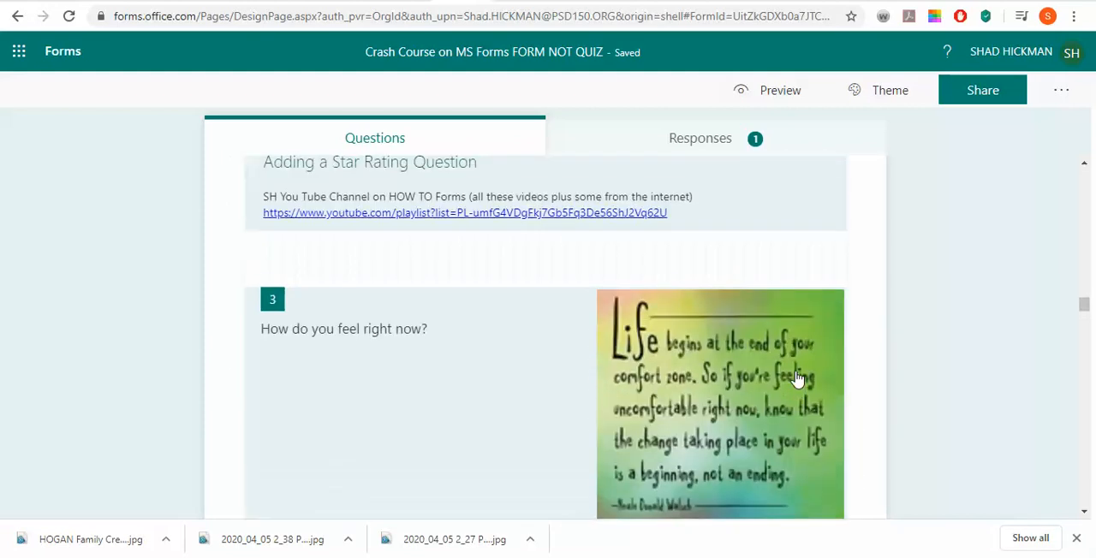
scroll(794, 379, "down", 1)
scroll(795, 379, "up", 3)
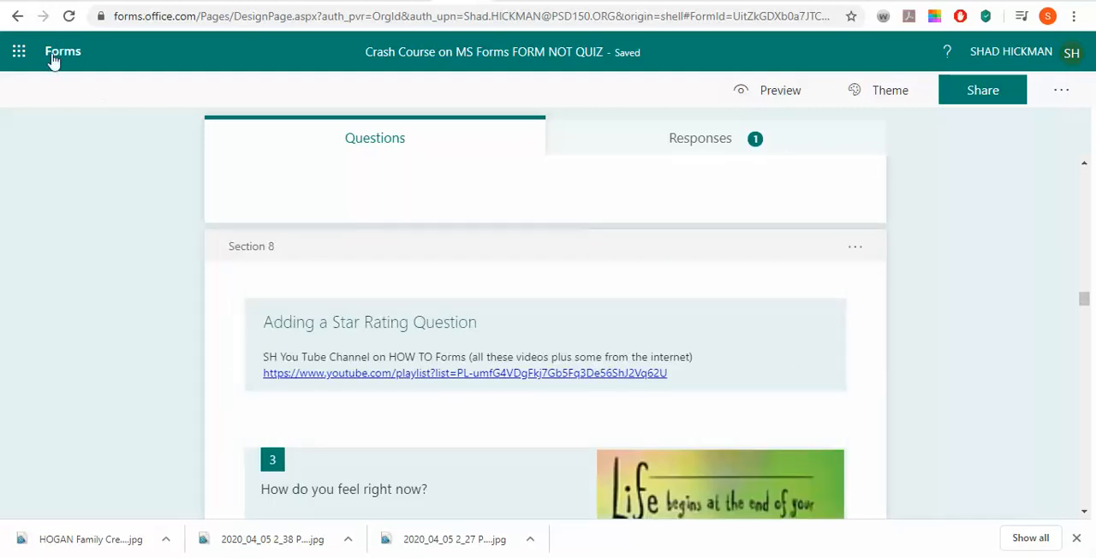
Go back to the list of own forms and make a copy of "Crash Course on MS Forms FORM NOT QUIZ"
left_click(51, 55)
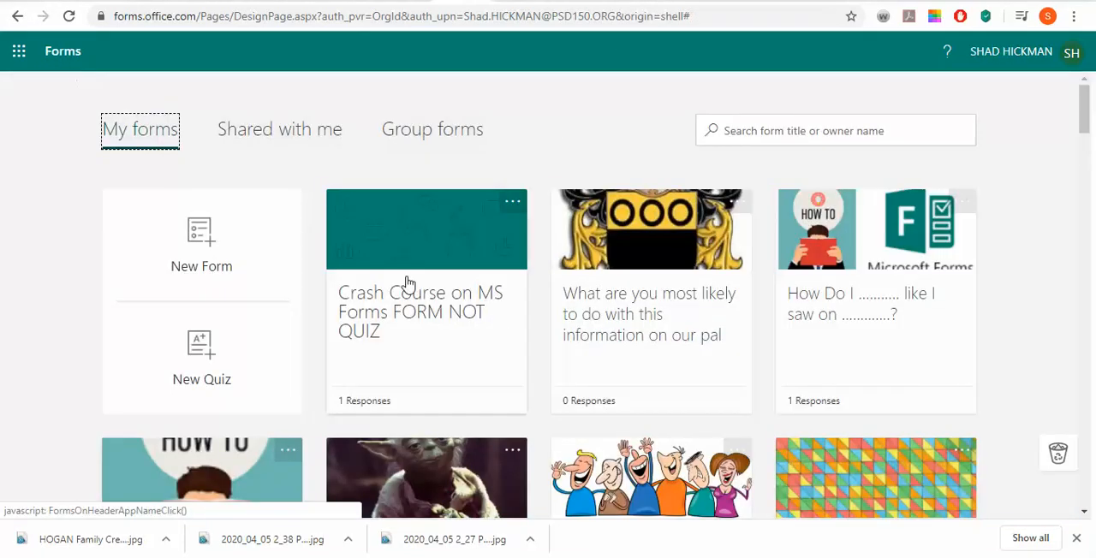
left_click(401, 318)
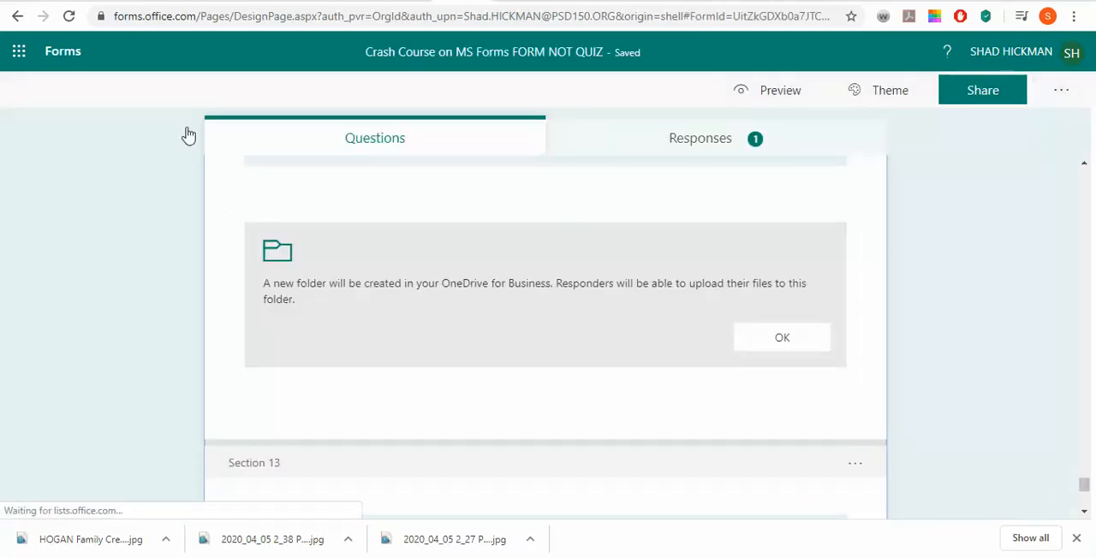
left_click(77, 57)
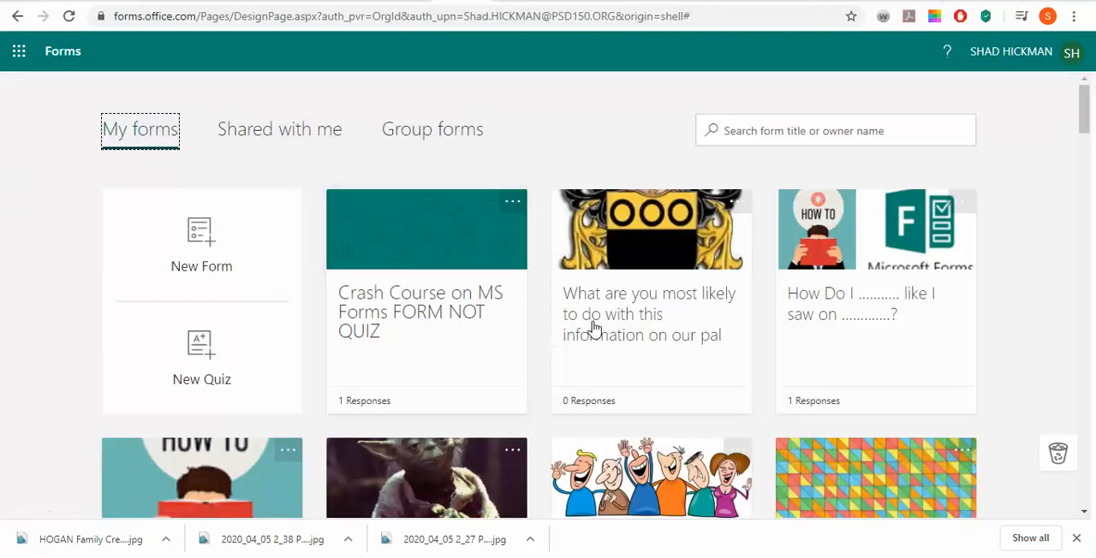
left_click(518, 205)
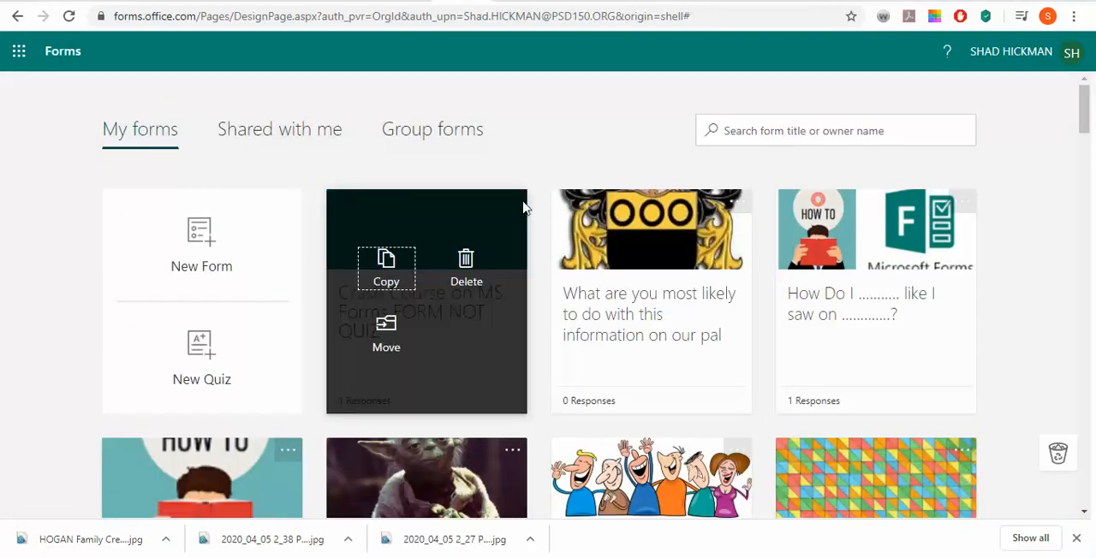
left_click(385, 266)
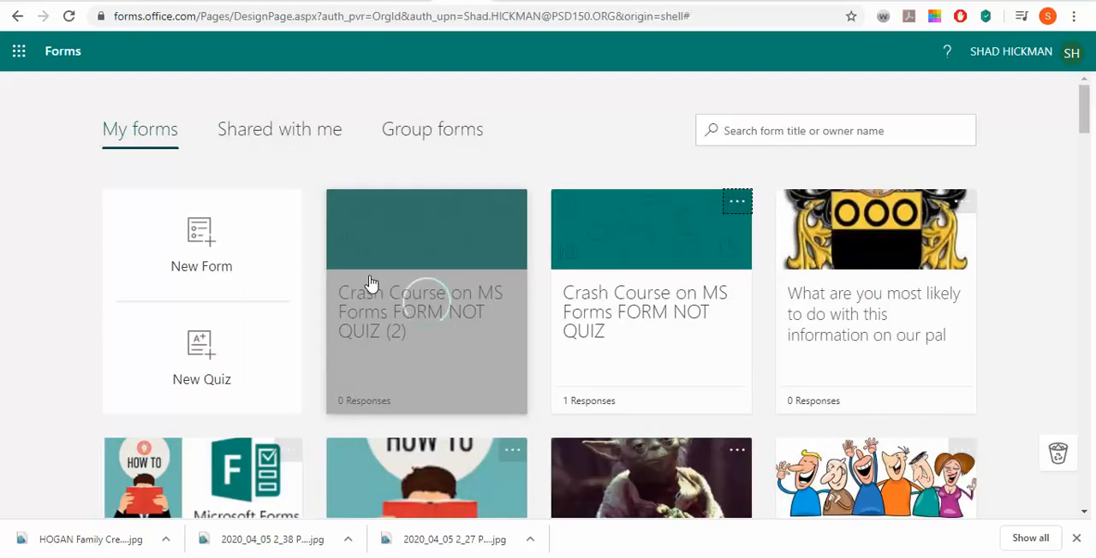
Reopen the original "Crash Course on MS Forms FORM NOT QUIZ" form and review its sections from Section 7 to the end
left_click(657, 340)
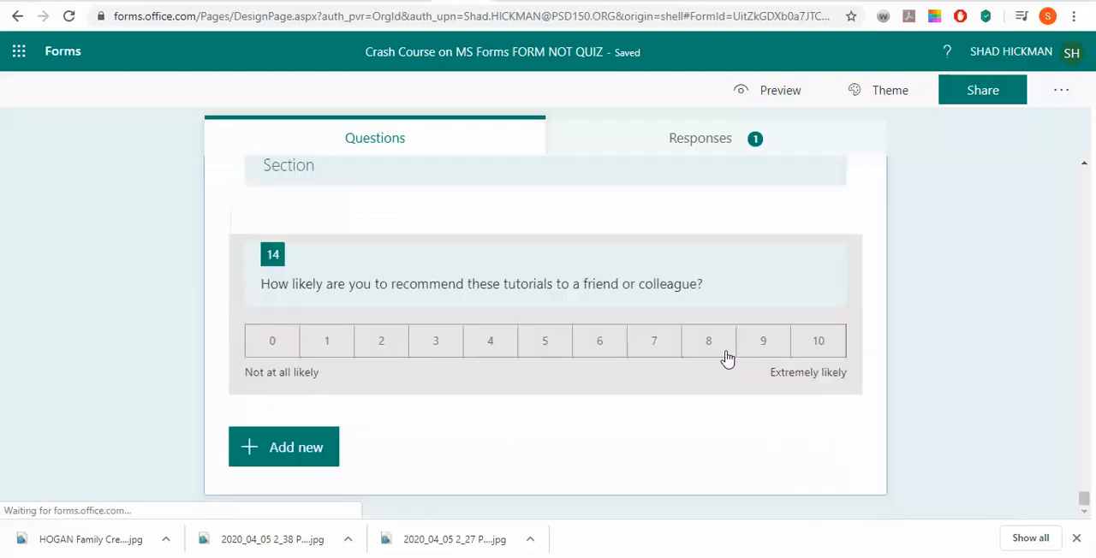
scroll(728, 357, "up", 10)
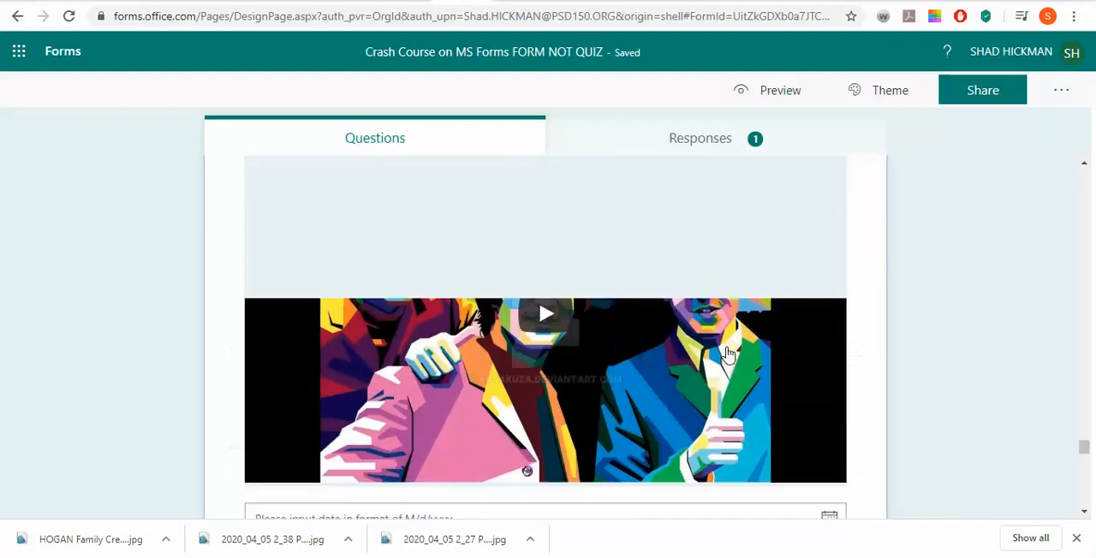
scroll(727, 354, "up", 12)
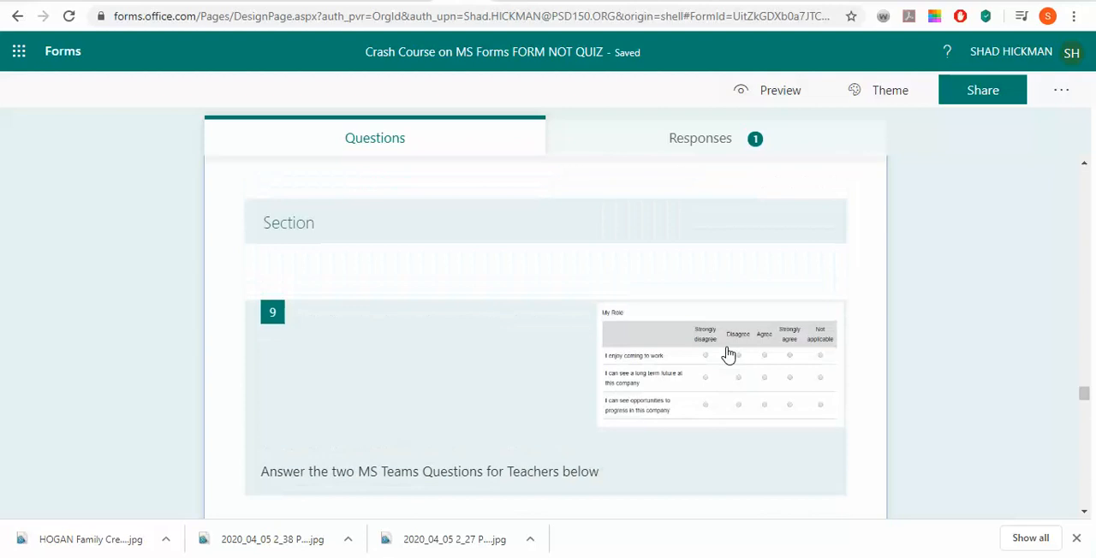
scroll(727, 354, "up", 12)
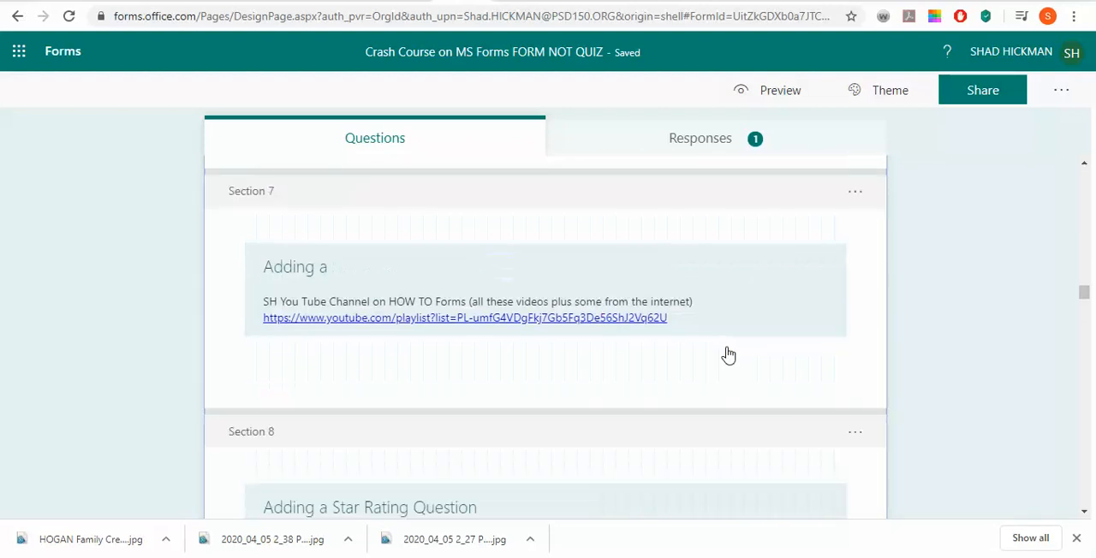
scroll(727, 355, "down", 9)
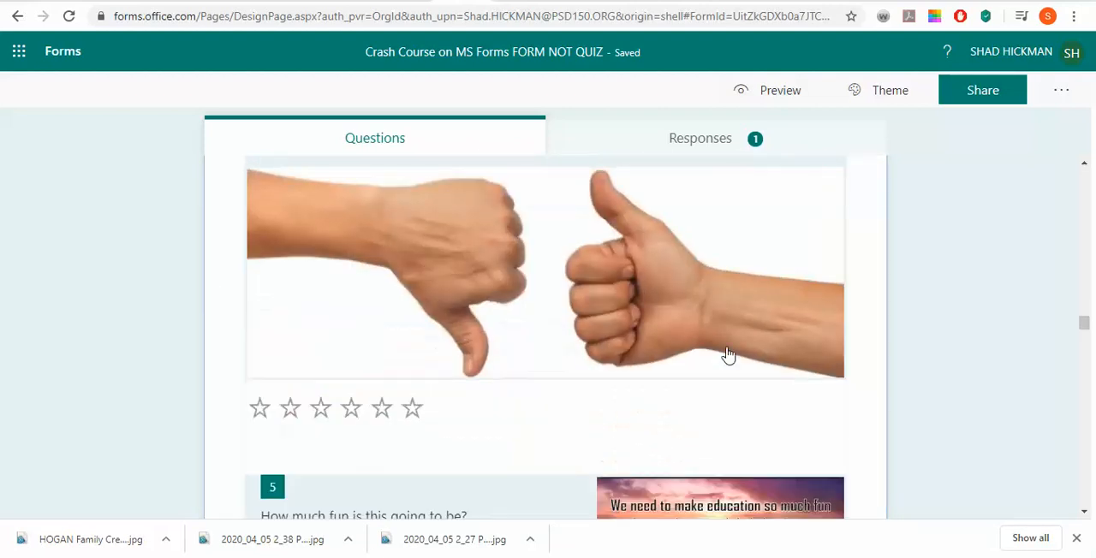
scroll(727, 355, "up", 4)
scroll(728, 355, "up", 10)
scroll(727, 355, "down", 11)
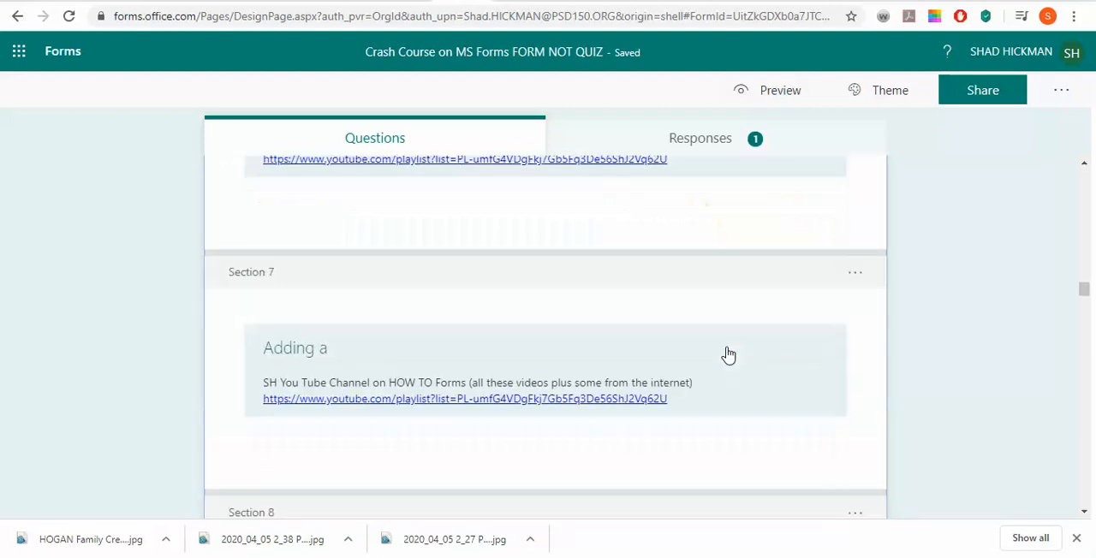
scroll(729, 369, "down", 9)
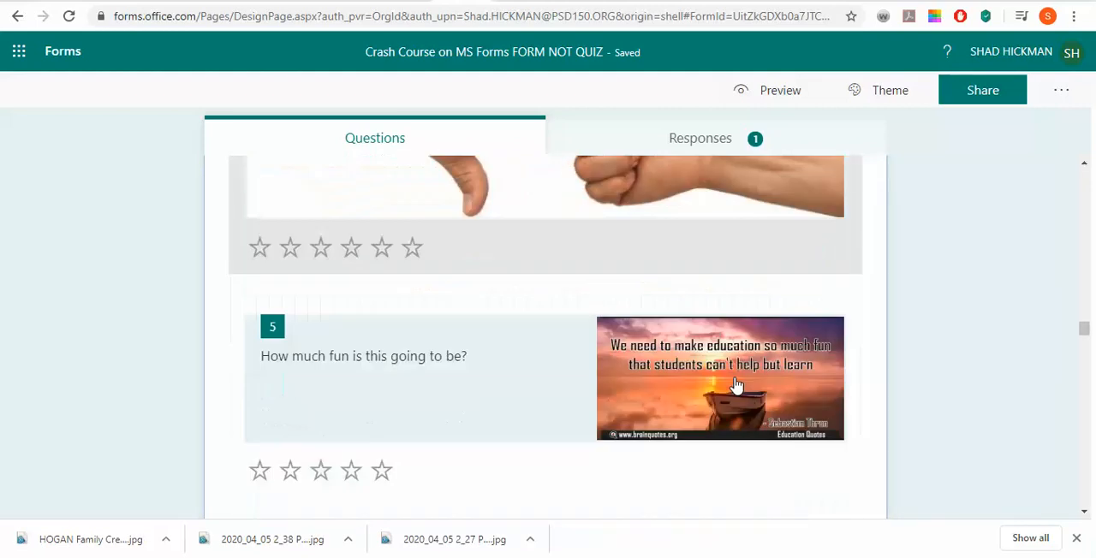
scroll(736, 386, "down", 10)
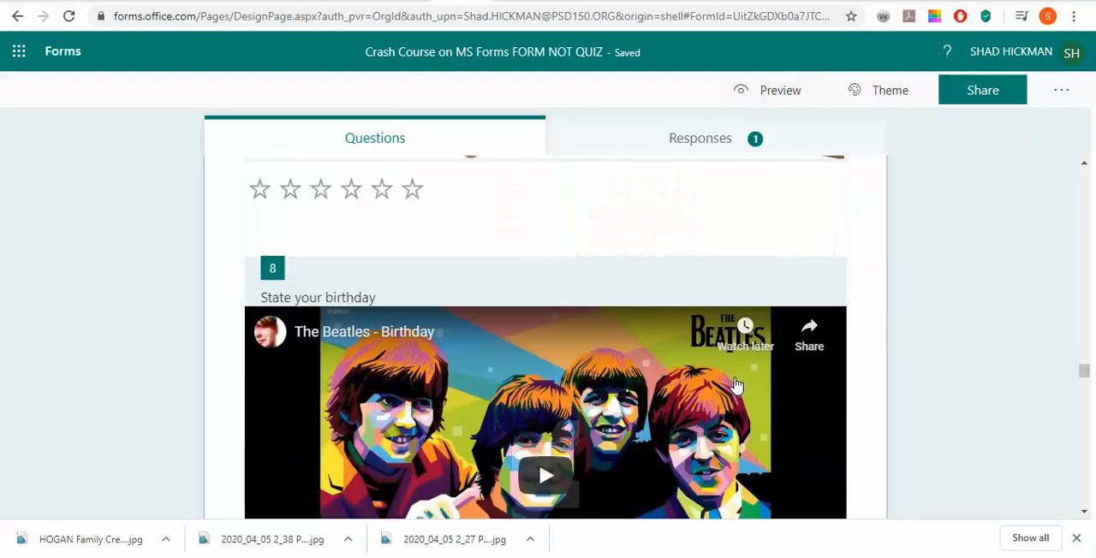
Delete the duplicate questions "How do you feel right now?" and "How do you feel right now about using MS Forms?" from Section 9
scroll(734, 385, "up", 9)
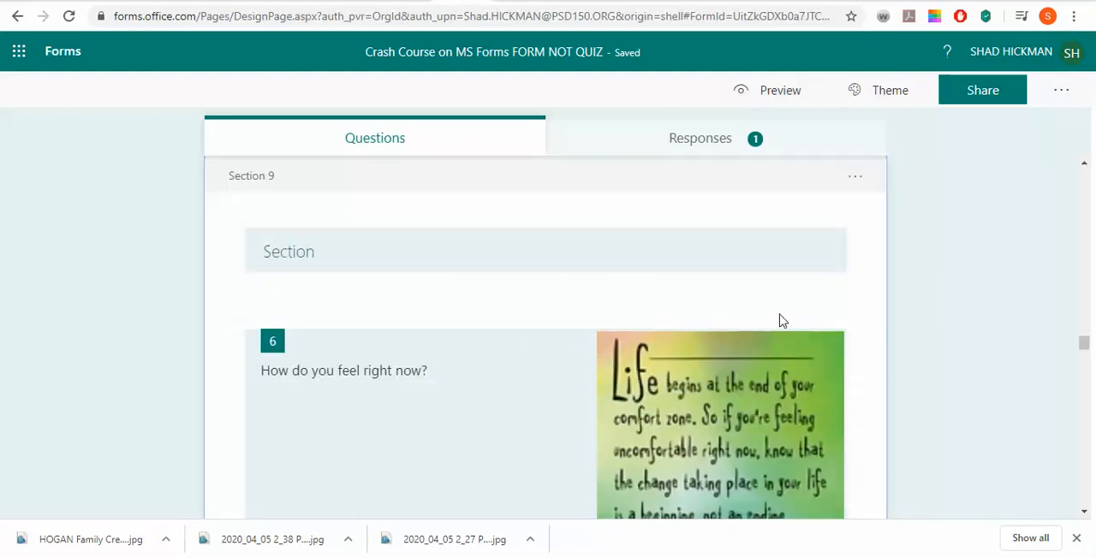
left_click(782, 329)
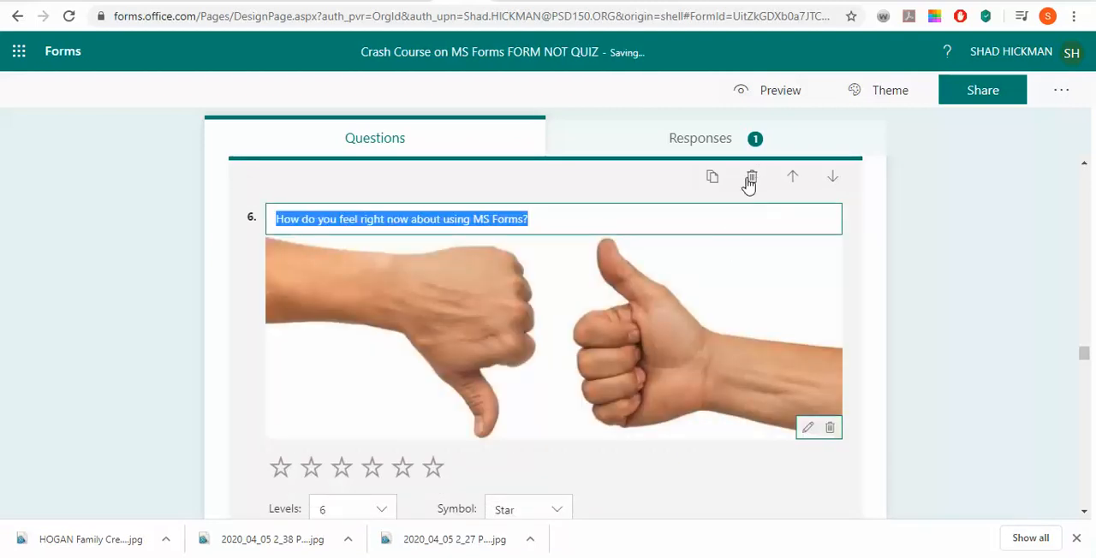
left_click(749, 179)
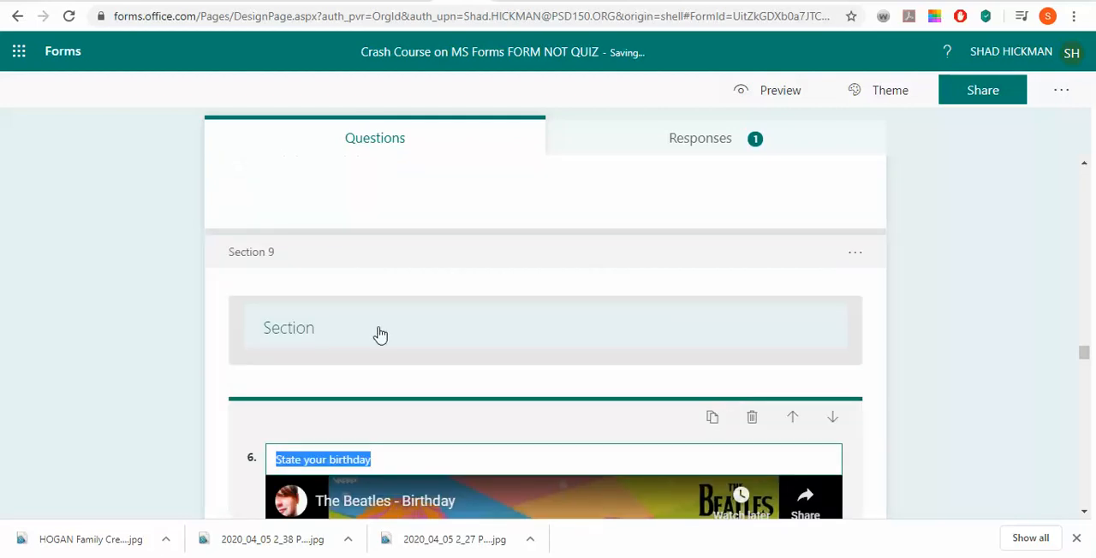
Change the title of Section 9 to "Add a Specific Date Question"
left_click(380, 334)
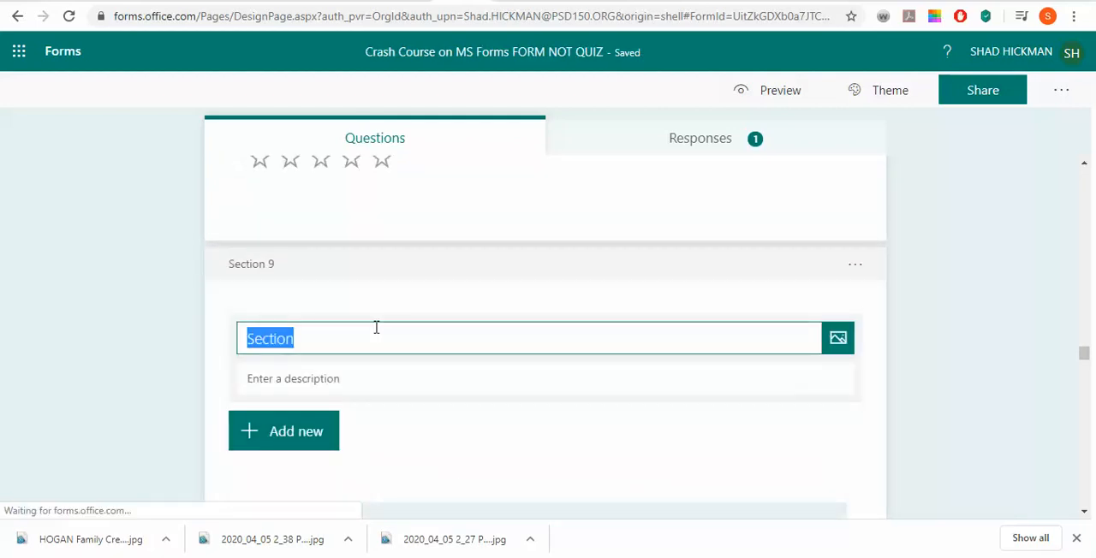
type("Add ")
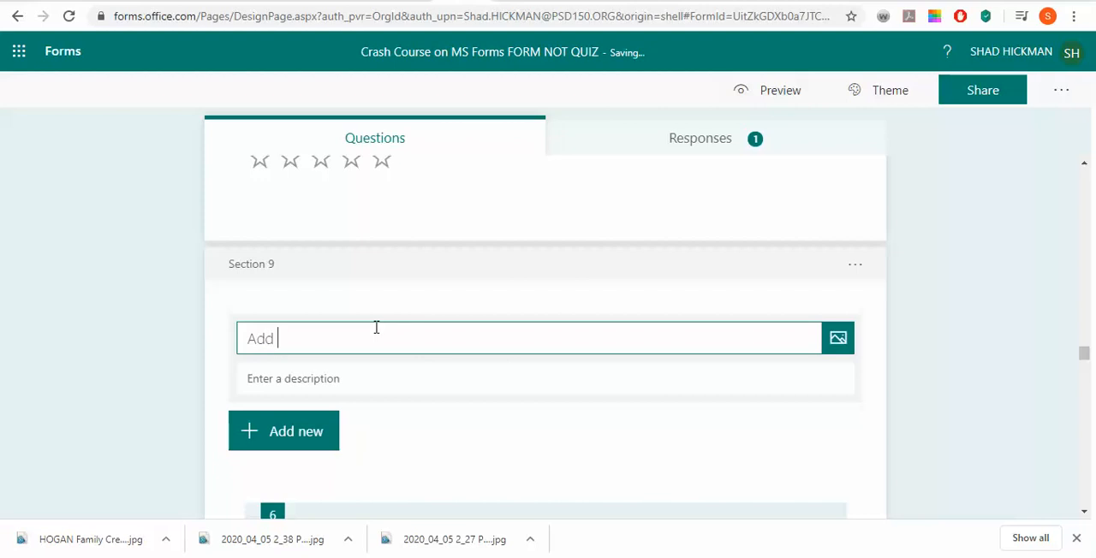
type("a Specifiic Date Question")
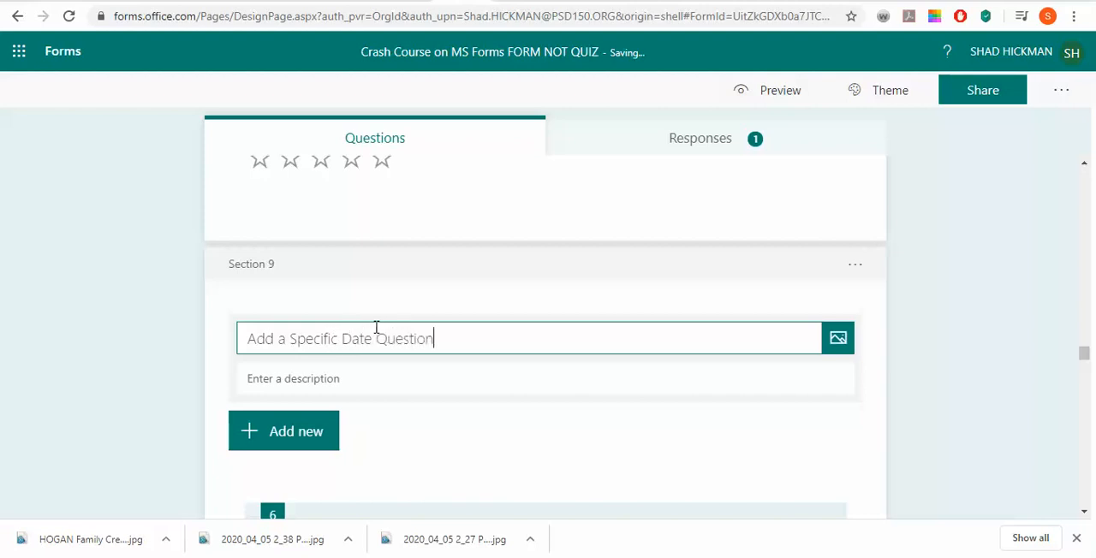
type("s")
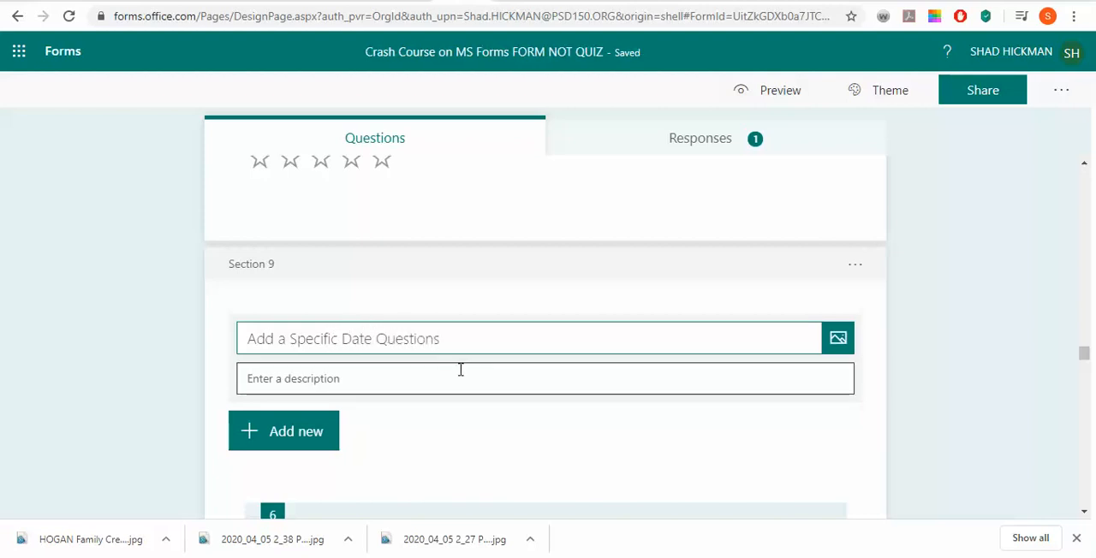
key("BackSpace")
Copy the full description of Section 8, including the YouTube channel text and the playlist link
scroll(460, 370, "up", 10)
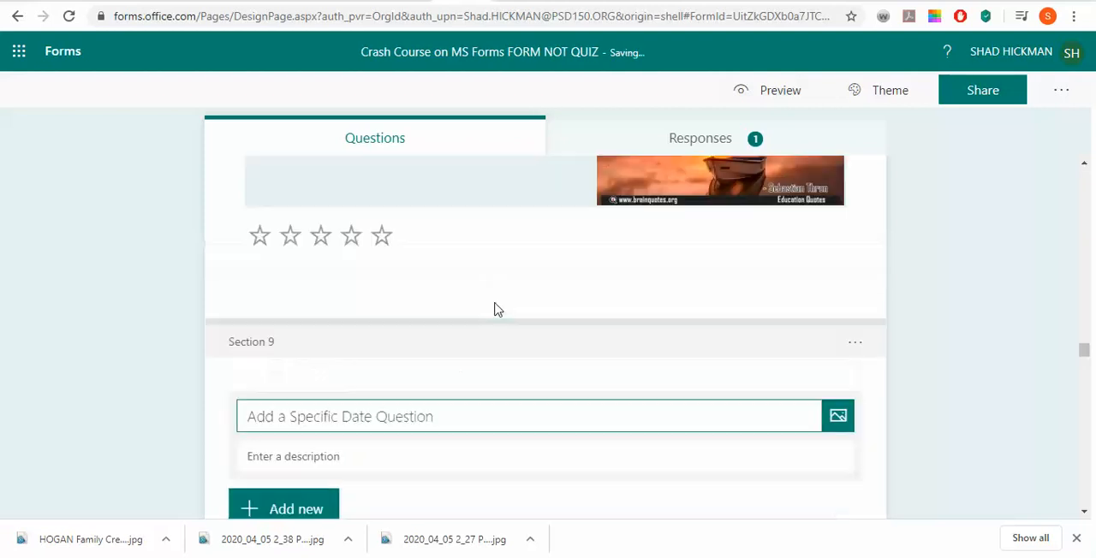
scroll(500, 381, "up", 5)
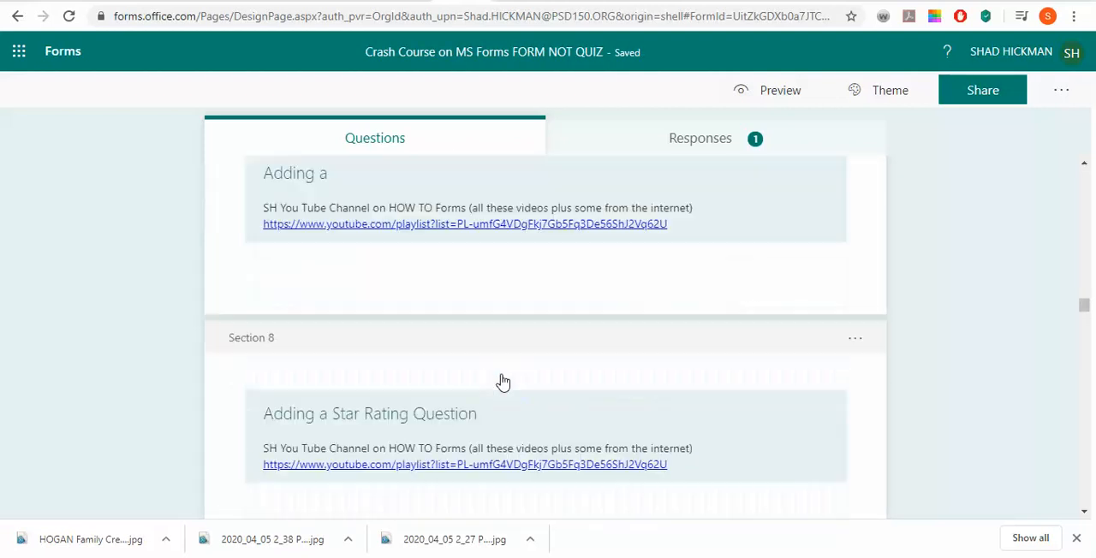
scroll(636, 366, "down", 2)
left_click(684, 337)
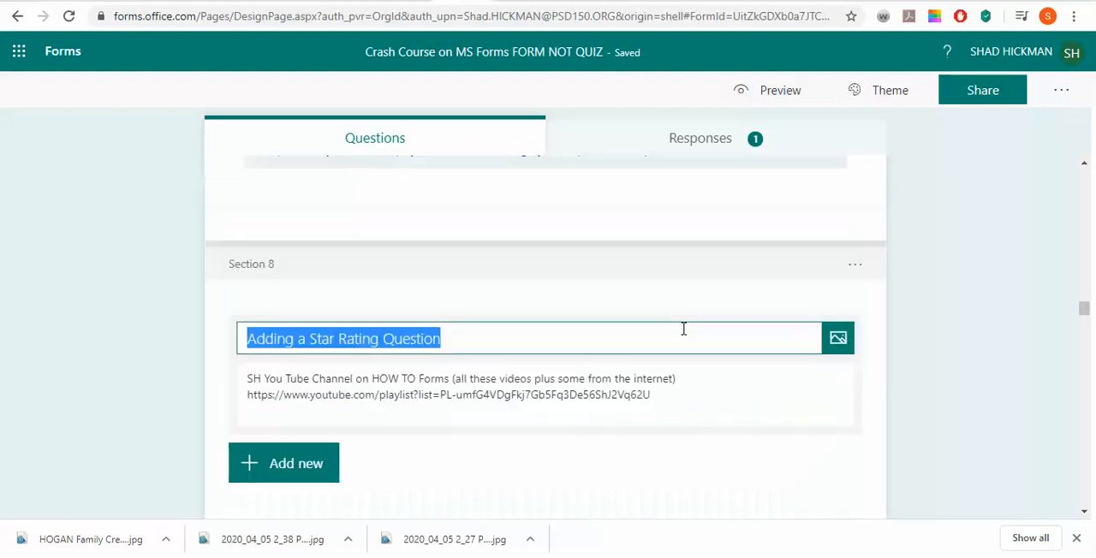
triple_click(244, 382)
left_click_drag(244, 382, 520, 391)
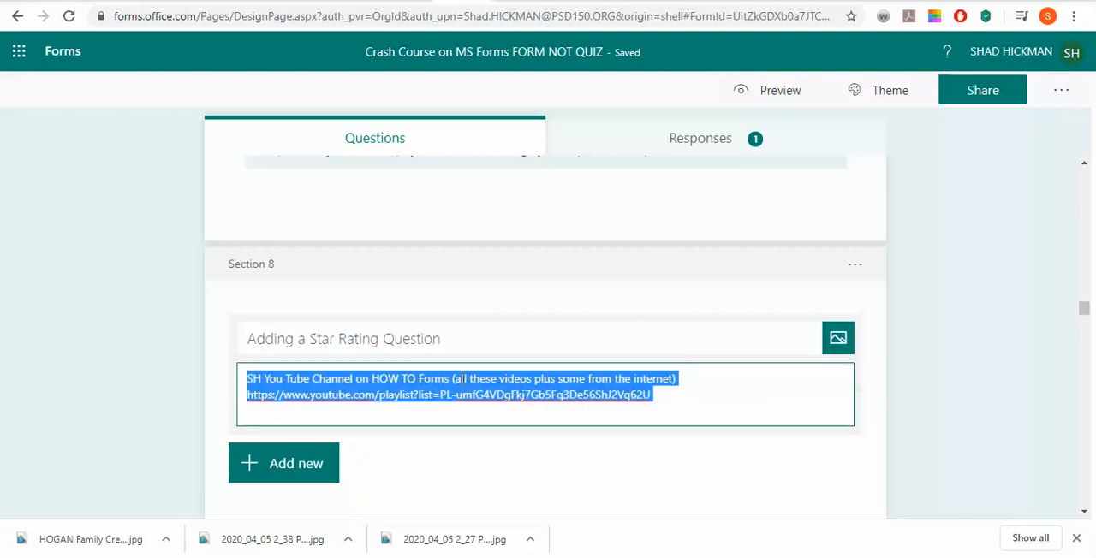
right_click(463, 378)
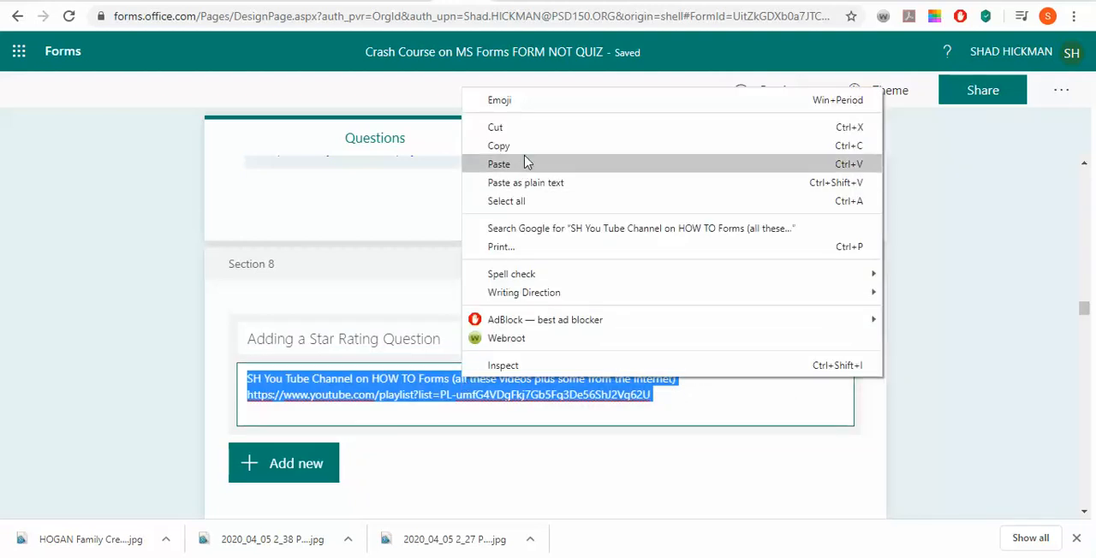
left_click(498, 146)
Paste the copied YouTube channel text and playlist link as the description of Section 9
scroll(516, 347, "down", 5)
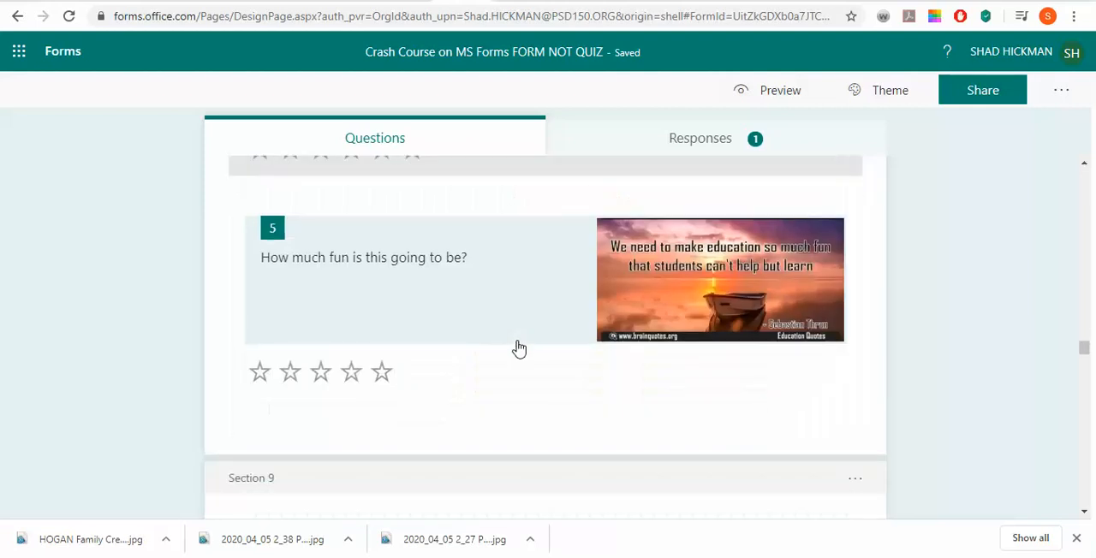
left_click(501, 407)
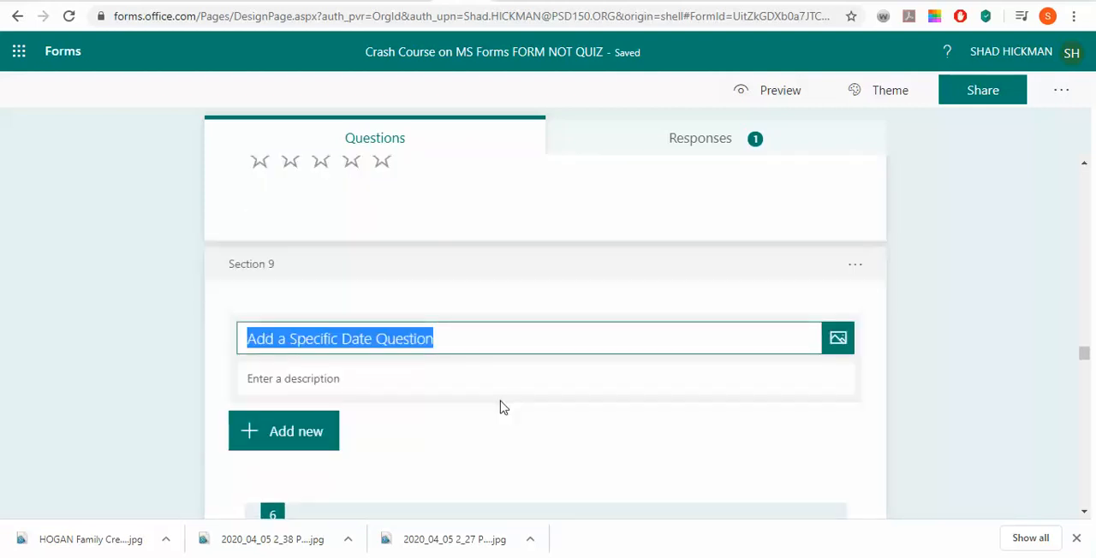
left_click(369, 382)
key("ctrl+v")
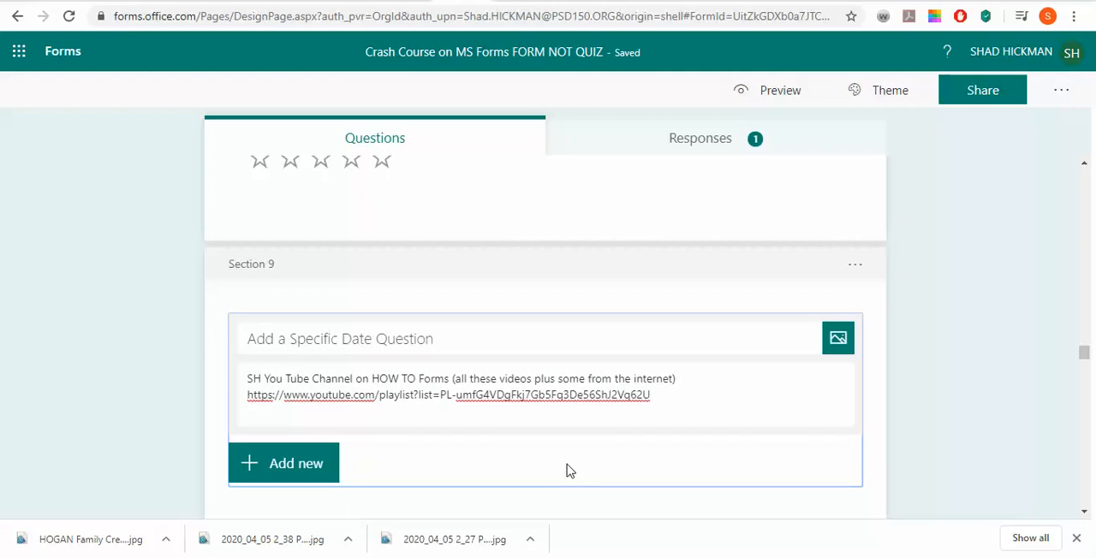
Check the Section 9 heading and the "State your birthday" question with its Beatles video below it
left_click(599, 240)
left_click(648, 334)
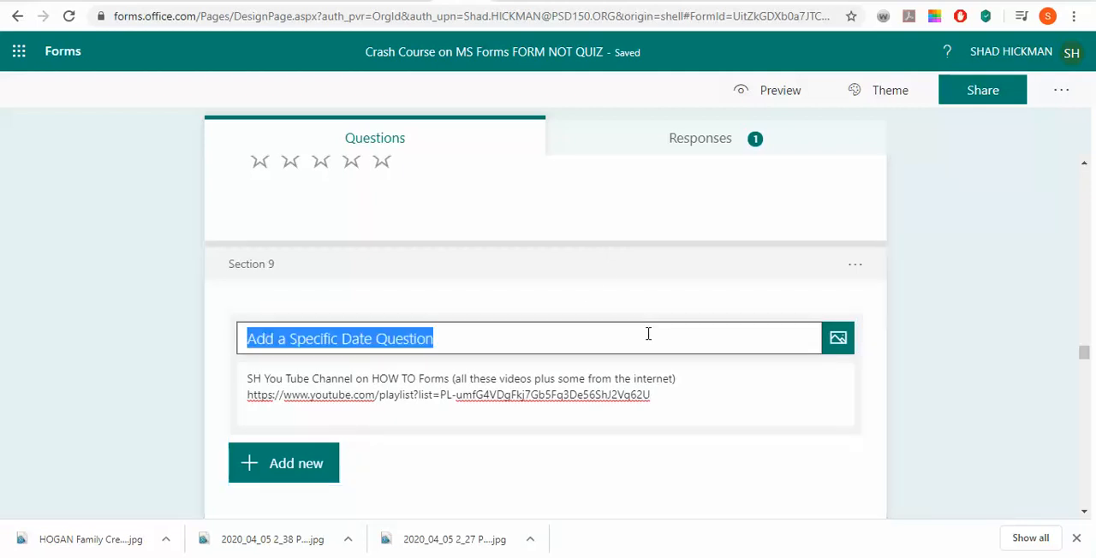
scroll(687, 467, "down", 3)
left_click(686, 459)
scroll(646, 448, "down", 3)
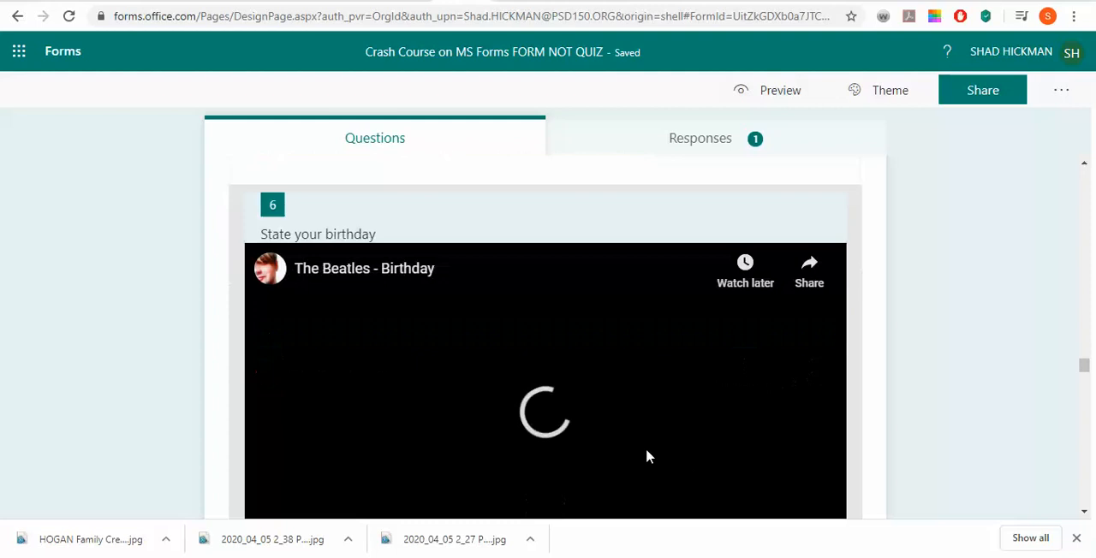
left_click(273, 427)
scroll(582, 372, "up", 5)
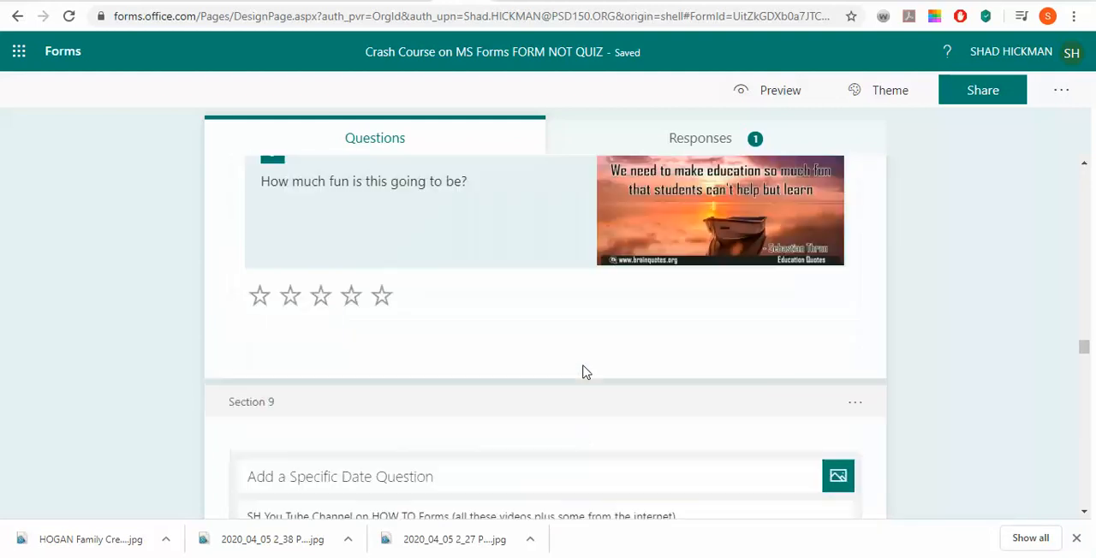
Examine the Section 9 heading, its description, the birthday question and the Likert question about MS Teams below it
scroll(582, 372, "down", 3)
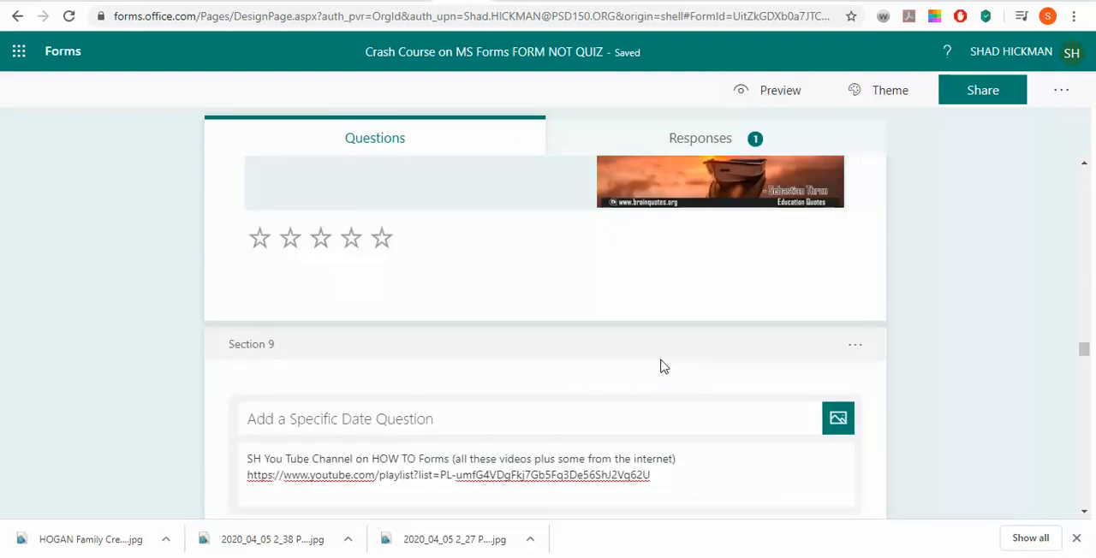
scroll(660, 367, "up", 3)
scroll(660, 366, "down", 3)
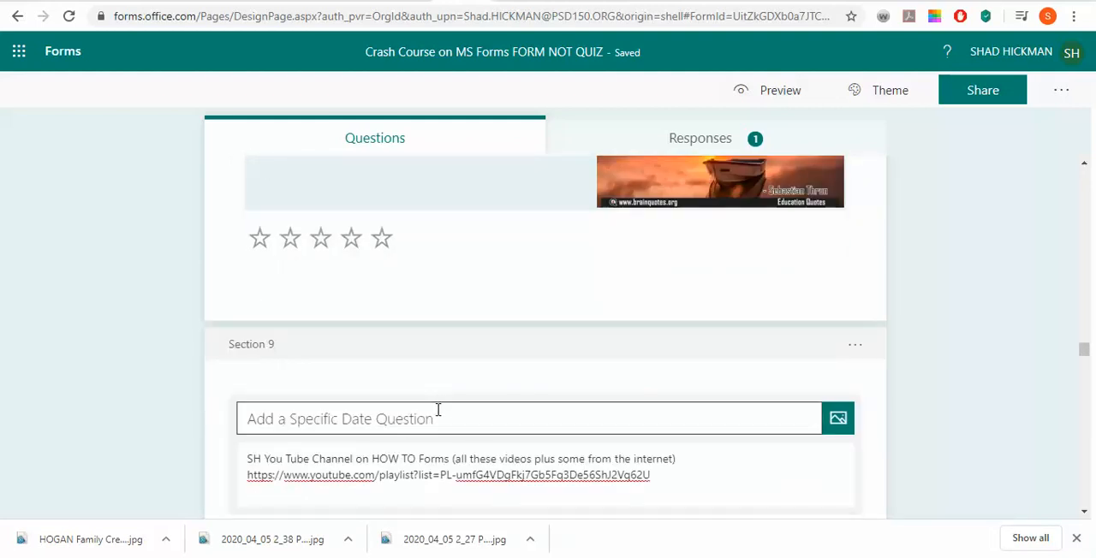
scroll(511, 399, "down", 2)
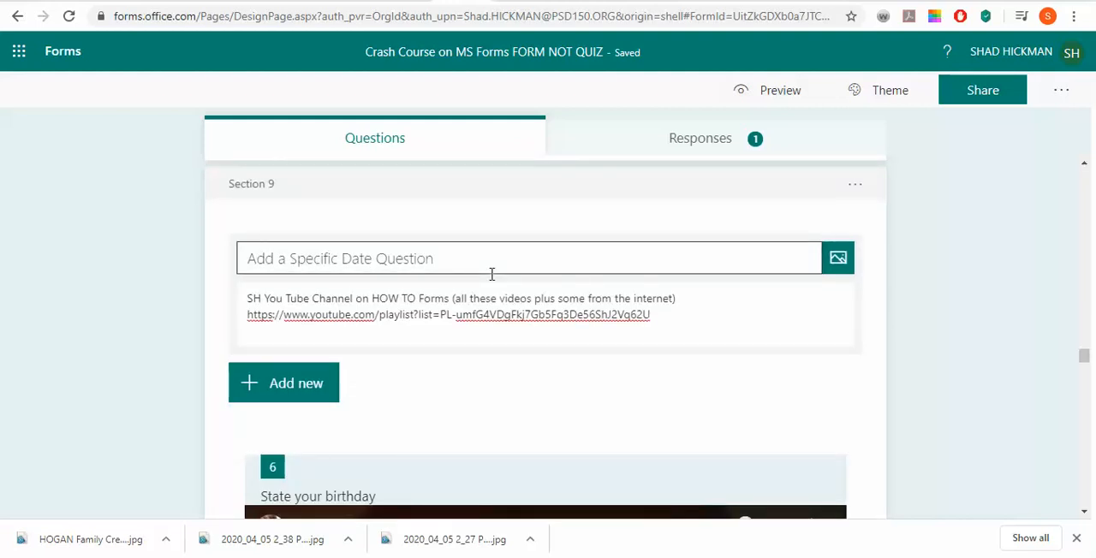
scroll(558, 362, "down", 3)
scroll(559, 362, "up", 4)
scroll(582, 394, "down", 3)
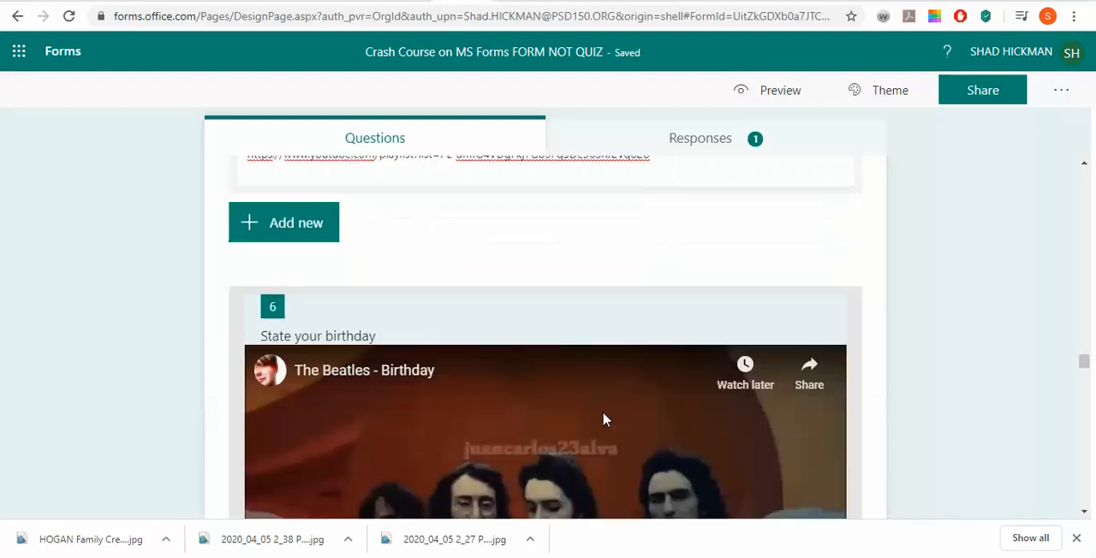
scroll(603, 419, "down", 10)
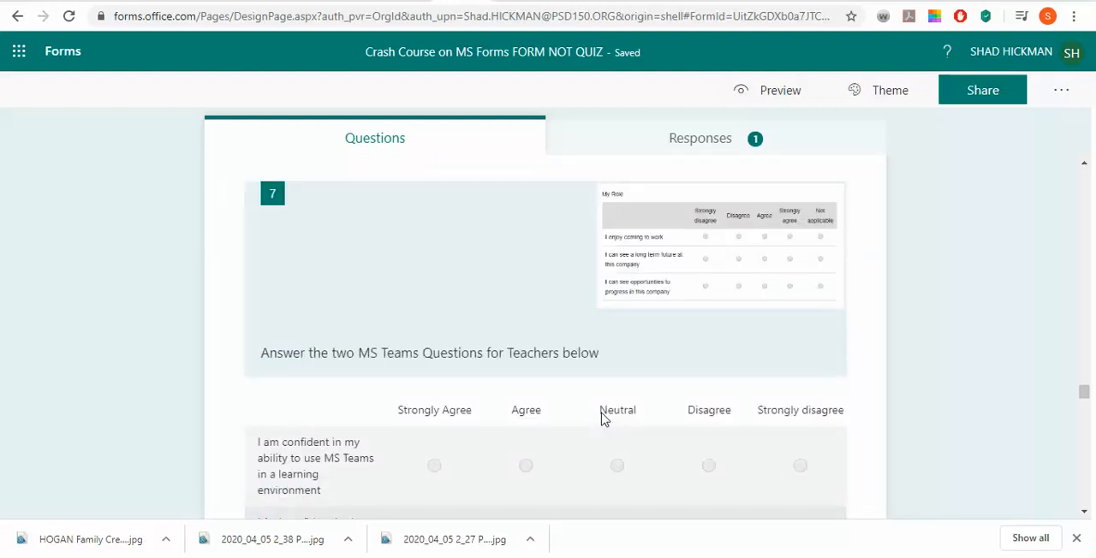
Duplicate Section 7, the placeholder section titled "Adding a" that holds the YouTube channel text and playlist link
scroll(602, 419, "up", 15)
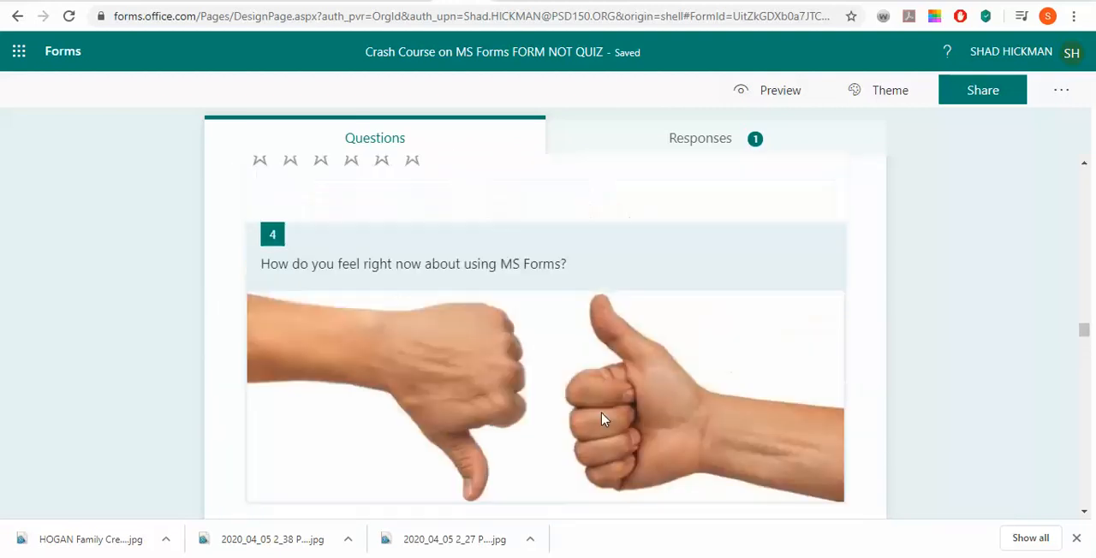
scroll(602, 420, "up", 10)
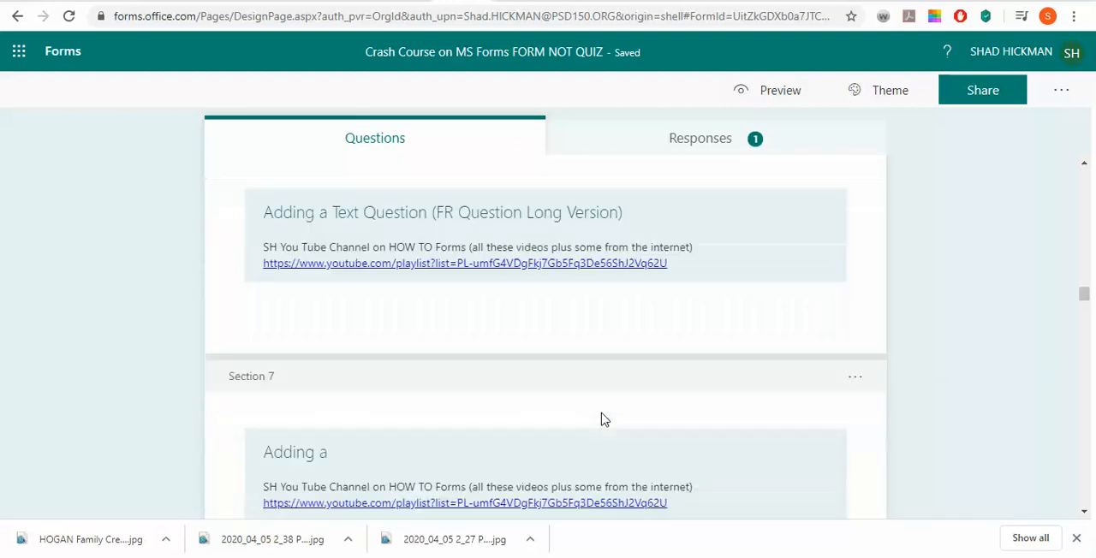
scroll(602, 419, "down", 1)
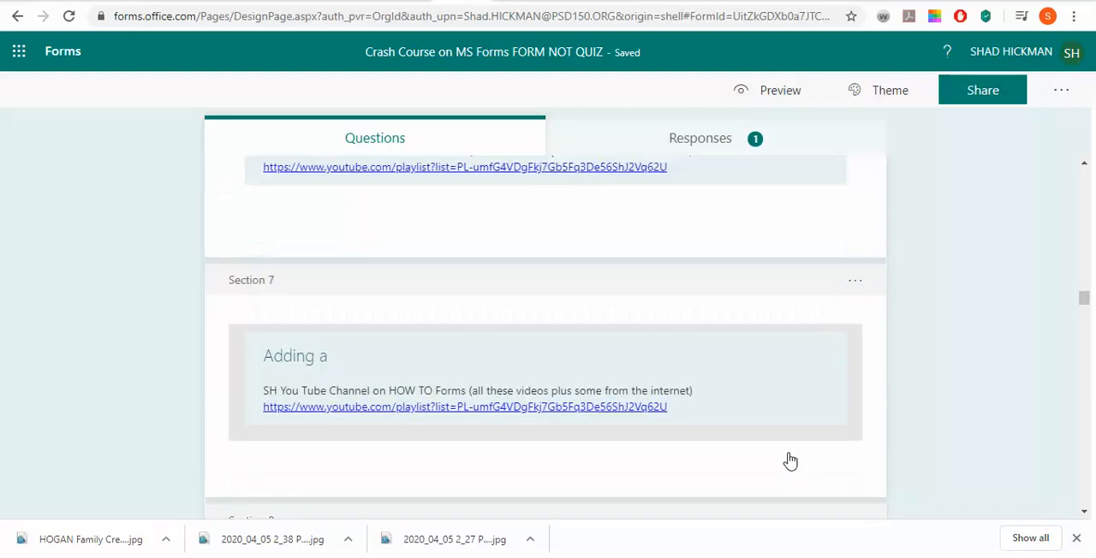
scroll(790, 460, "down", 1)
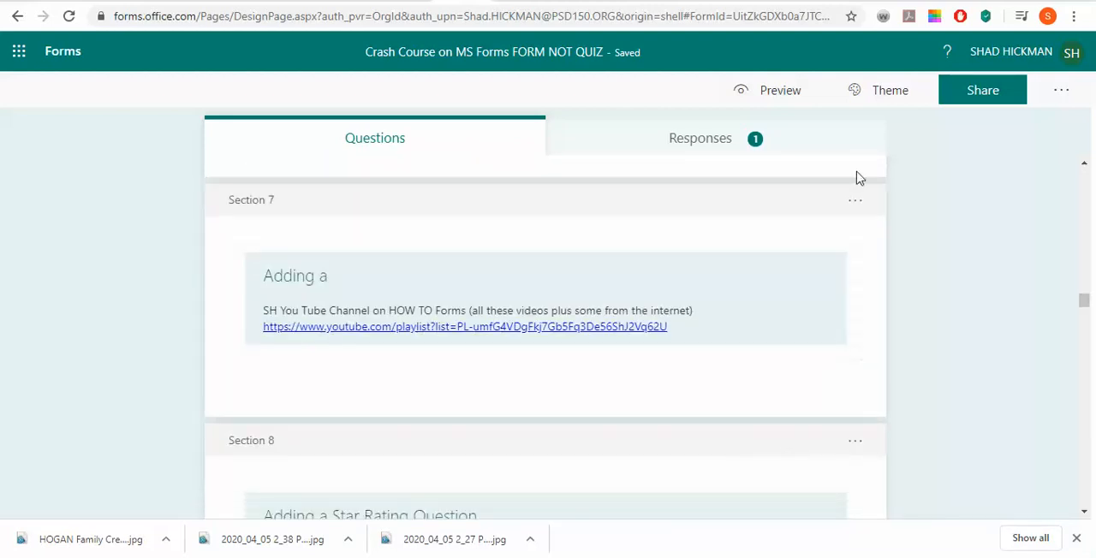
left_click(852, 202)
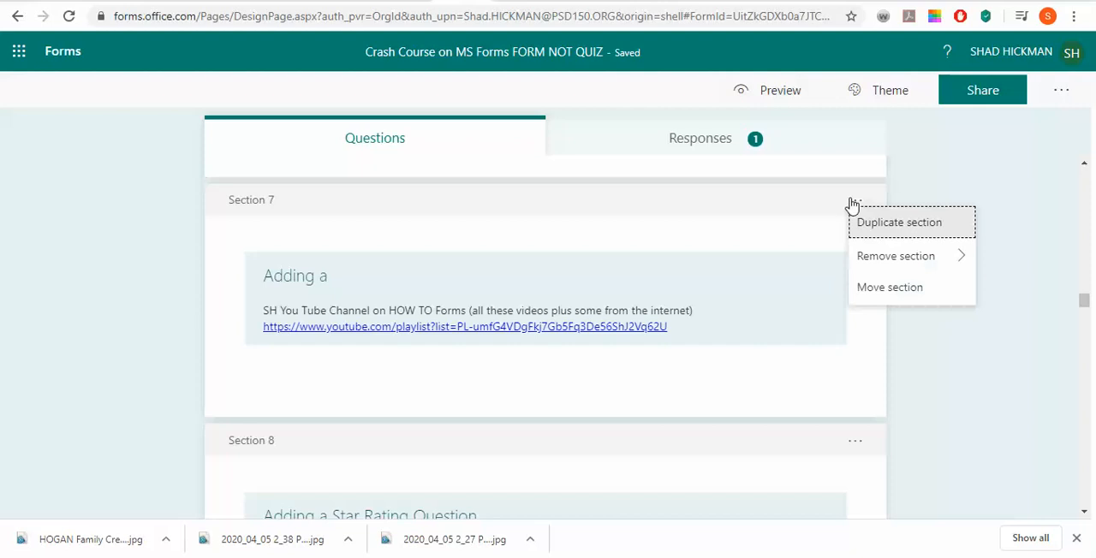
left_click(899, 223)
scroll(690, 312, "up", 3)
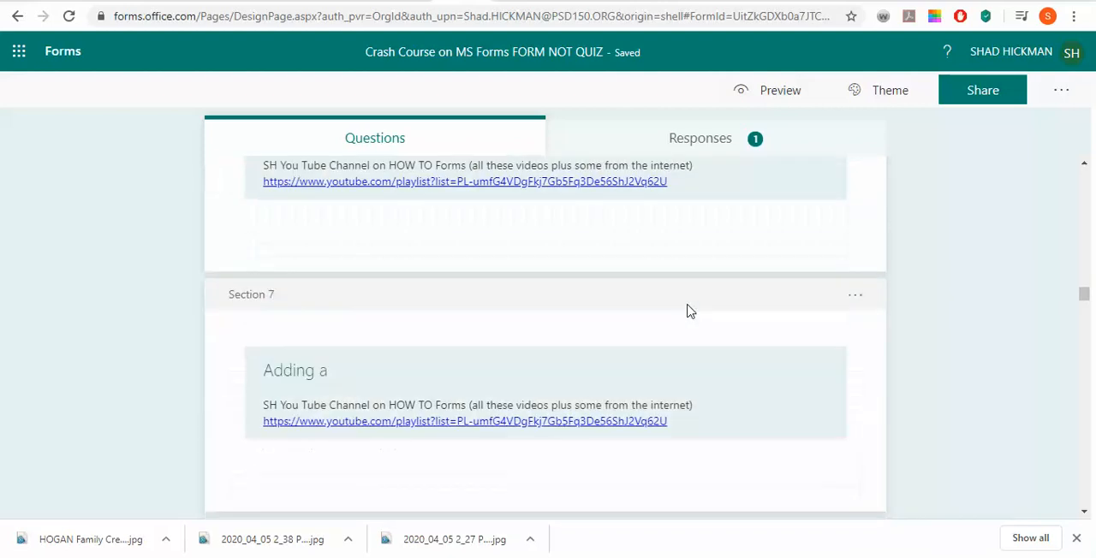
scroll(689, 312, "down", 2)
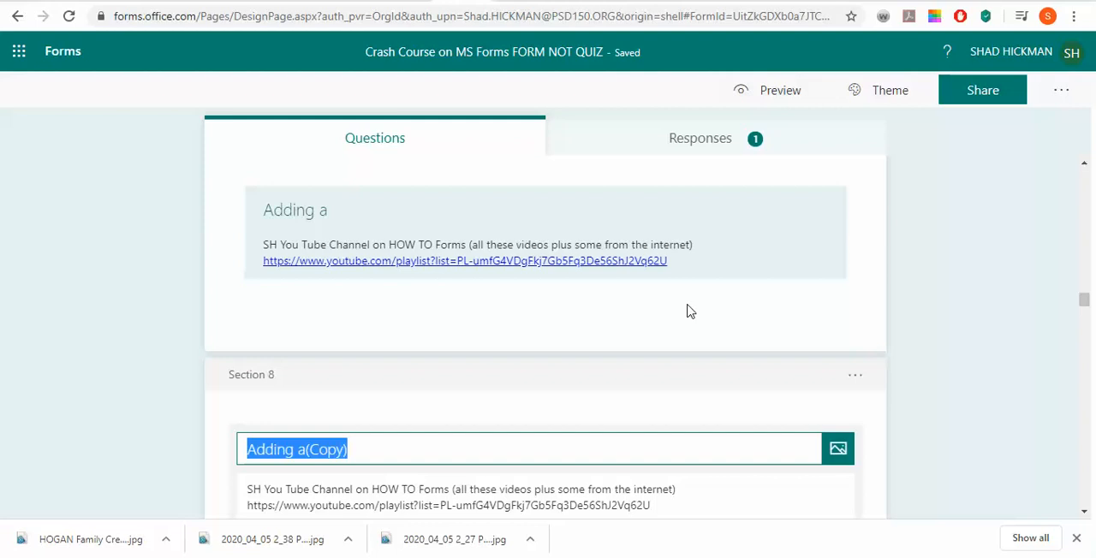
scroll(807, 374, "down", 3)
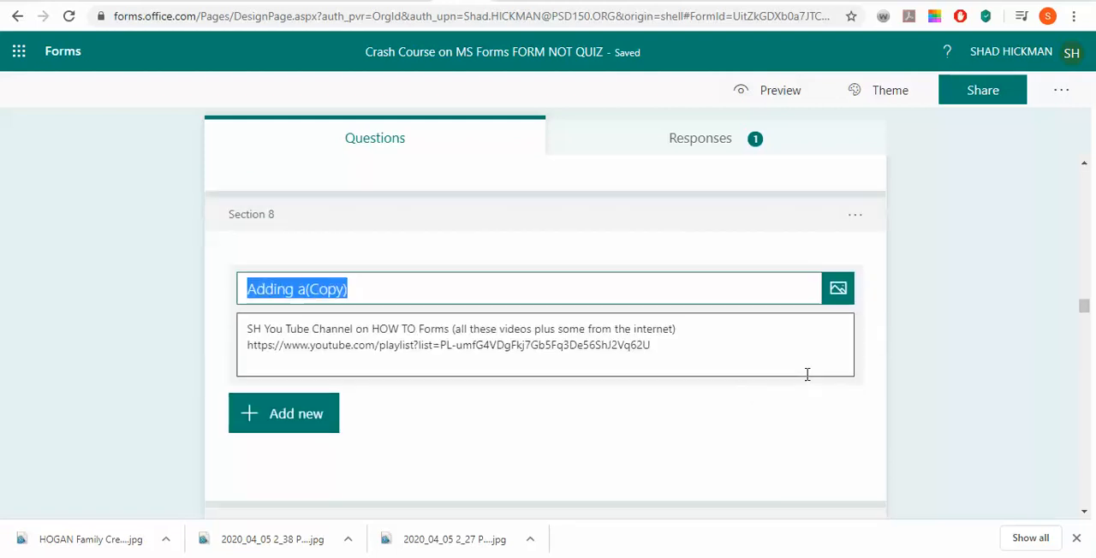
Duplicate Section 8, titled "Adding a(Copy)", to get another placeholder section with the channel text and playlist link
scroll(807, 372, "up", 3)
left_click(856, 379)
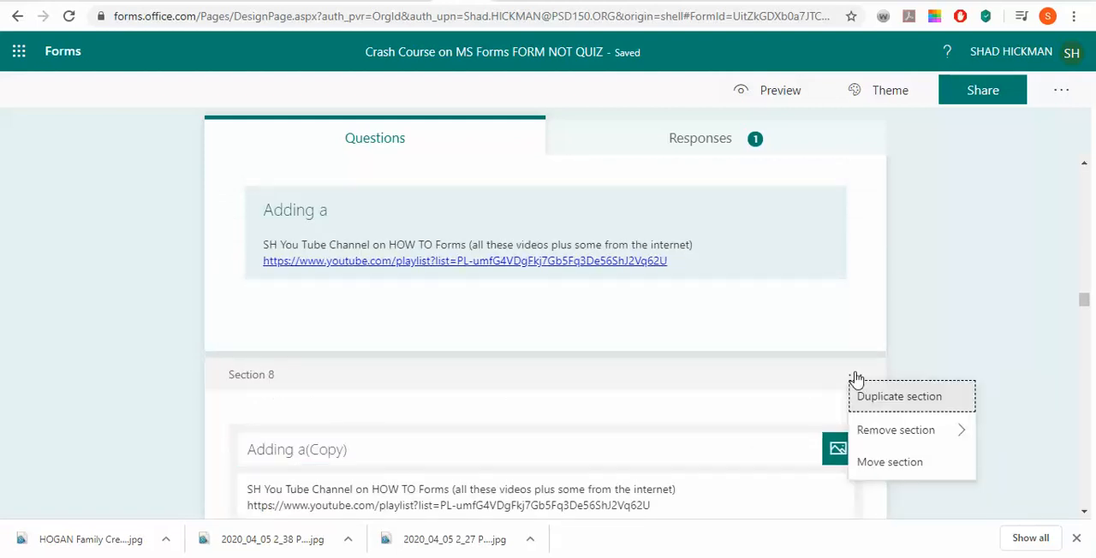
scroll(586, 400, "down", 1)
scroll(667, 423, "down", 15)
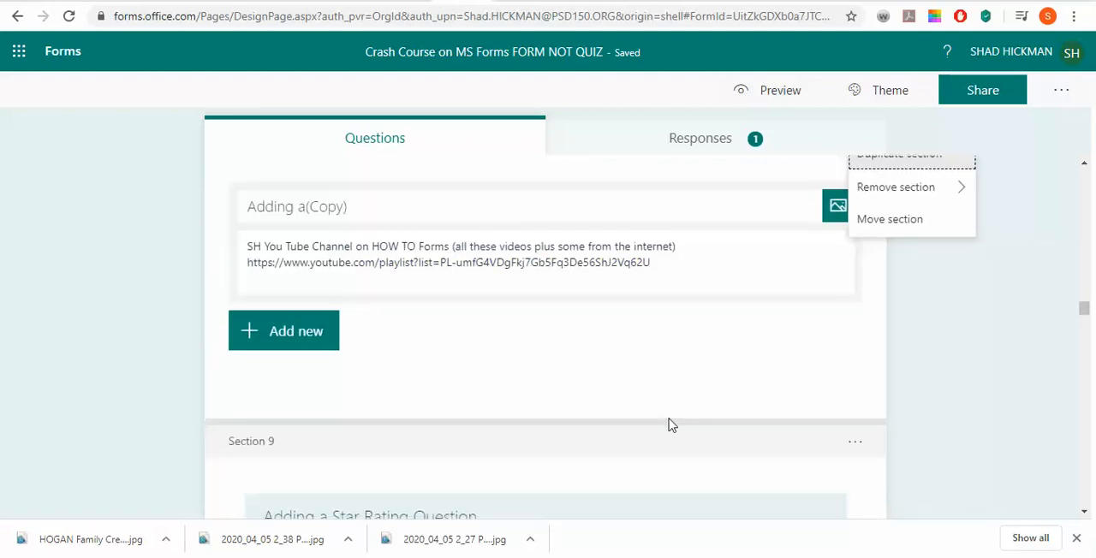
scroll(669, 425, "down", 8)
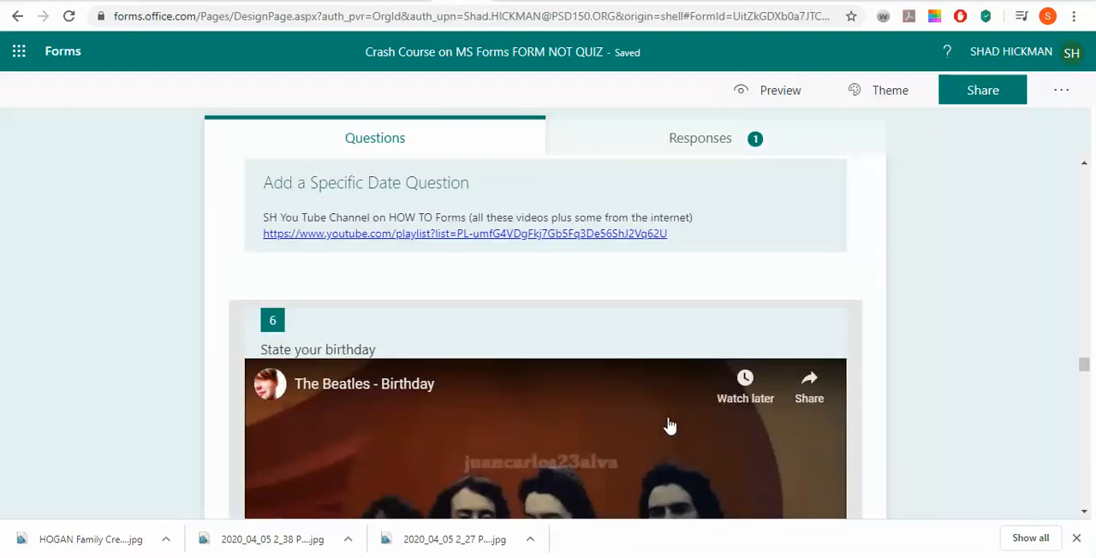
scroll(663, 419, "up", 2)
scroll(501, 336, "down", 7)
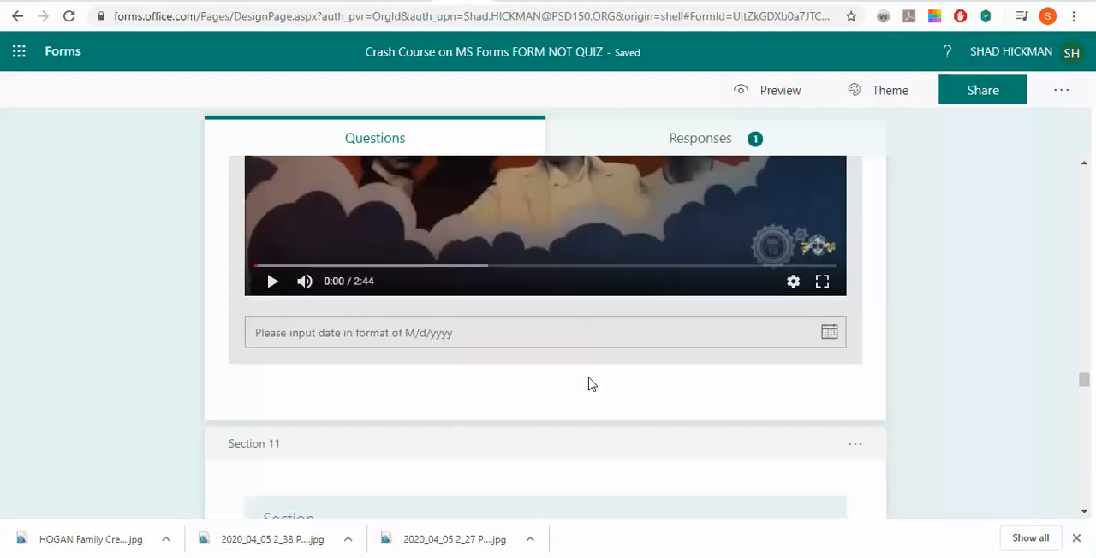
scroll(588, 385, "up", 6)
scroll(588, 384, "down", 3)
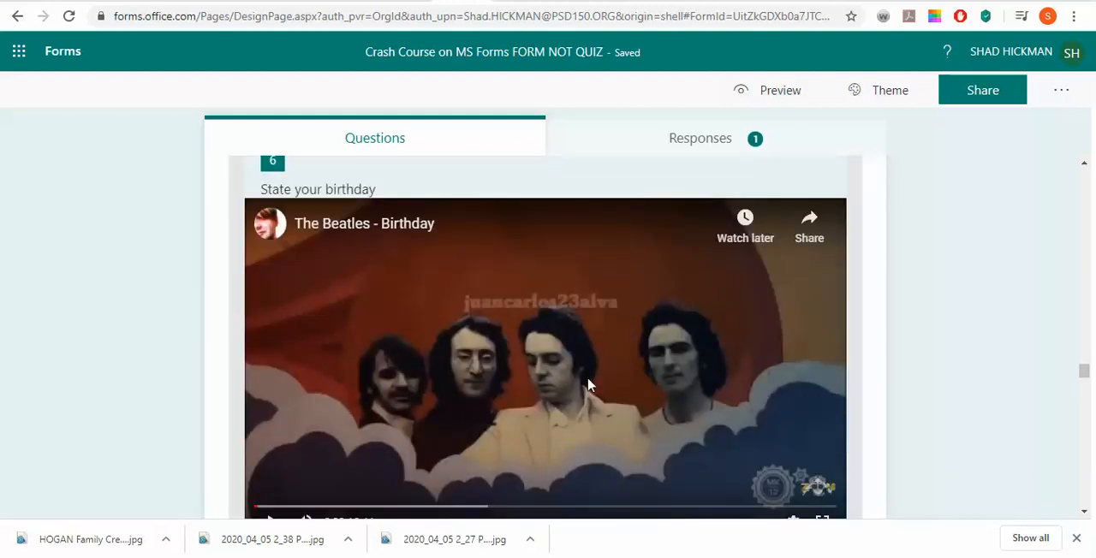
scroll(585, 393, "up", 3)
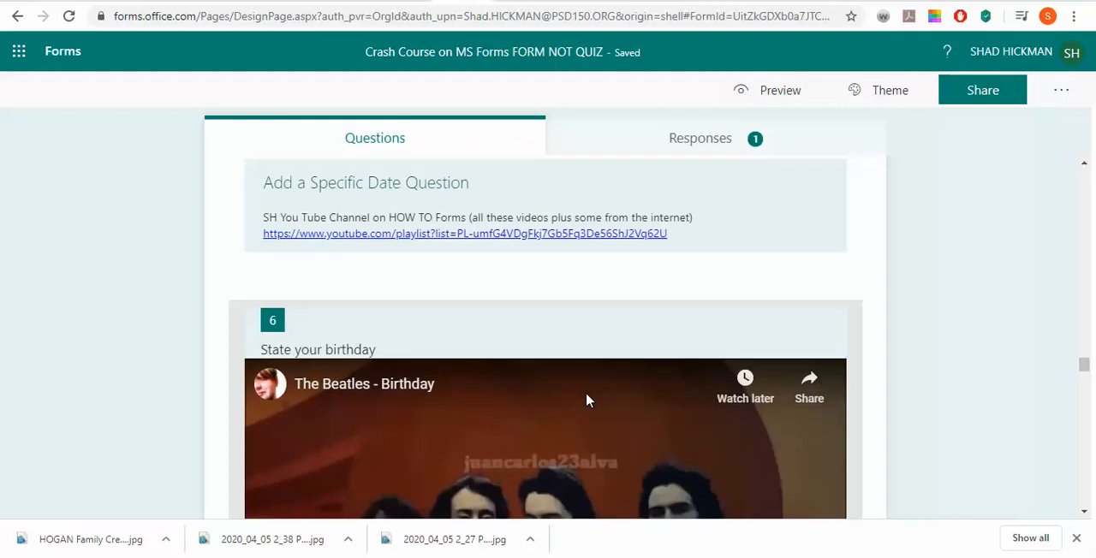
scroll(587, 411, "down", 7)
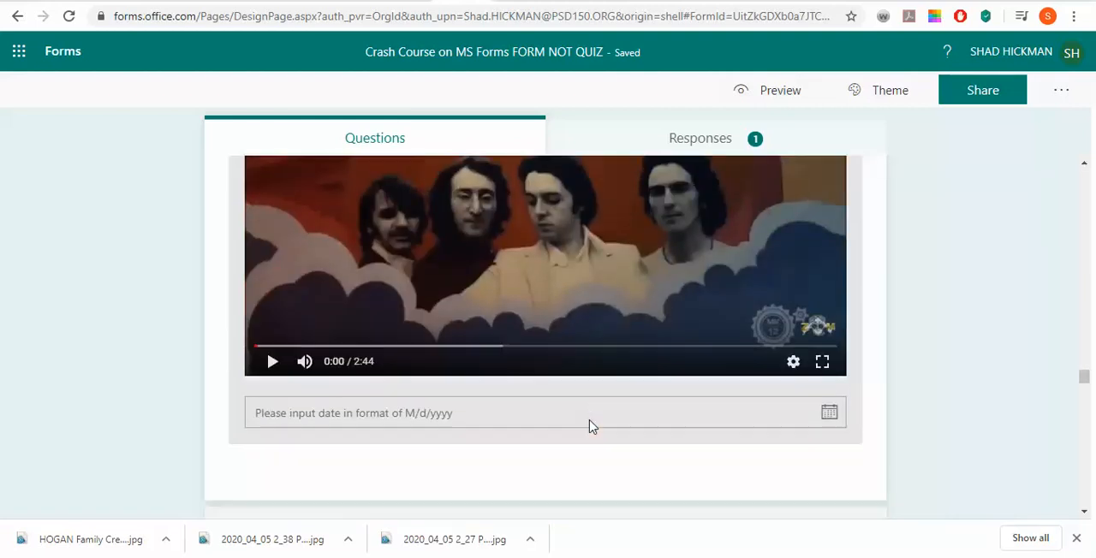
scroll(588, 426, "up", 15)
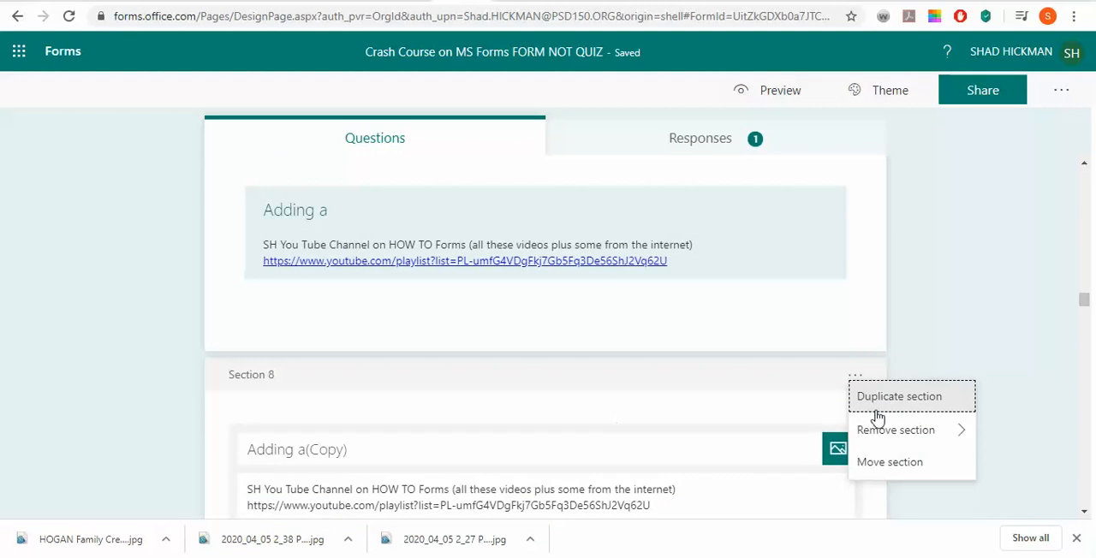
left_click(914, 397)
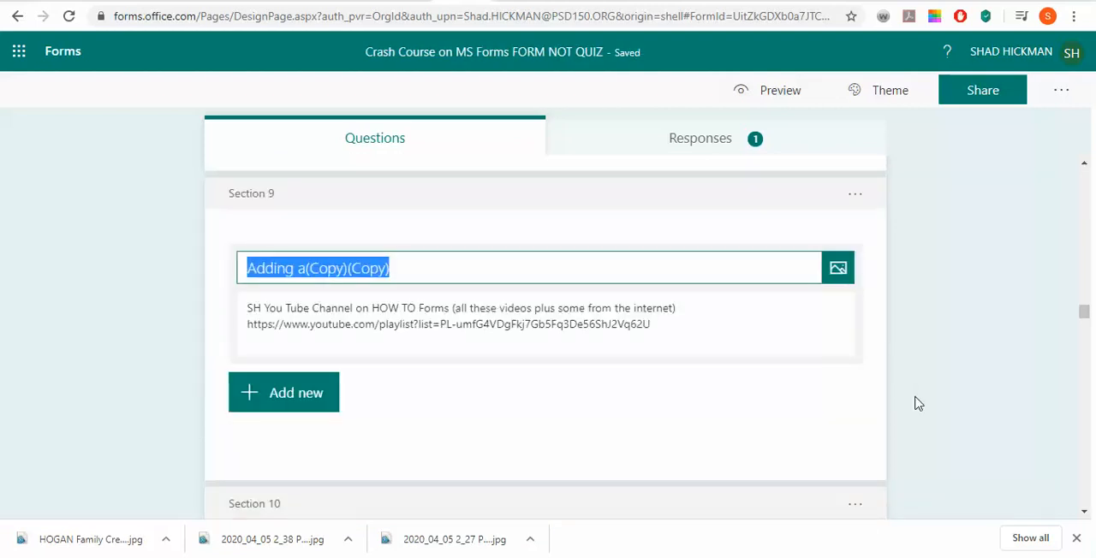
Review the placeholder copies and the sections below them, from the star rating section through the date section to Section 12
scroll(469, 392, "up", 6)
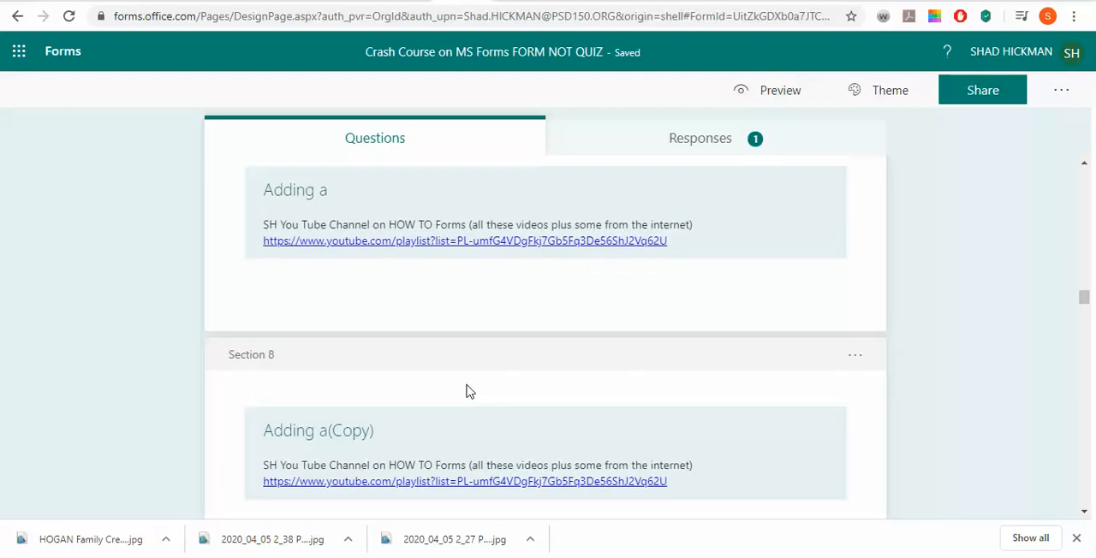
scroll(611, 436, "down", 2)
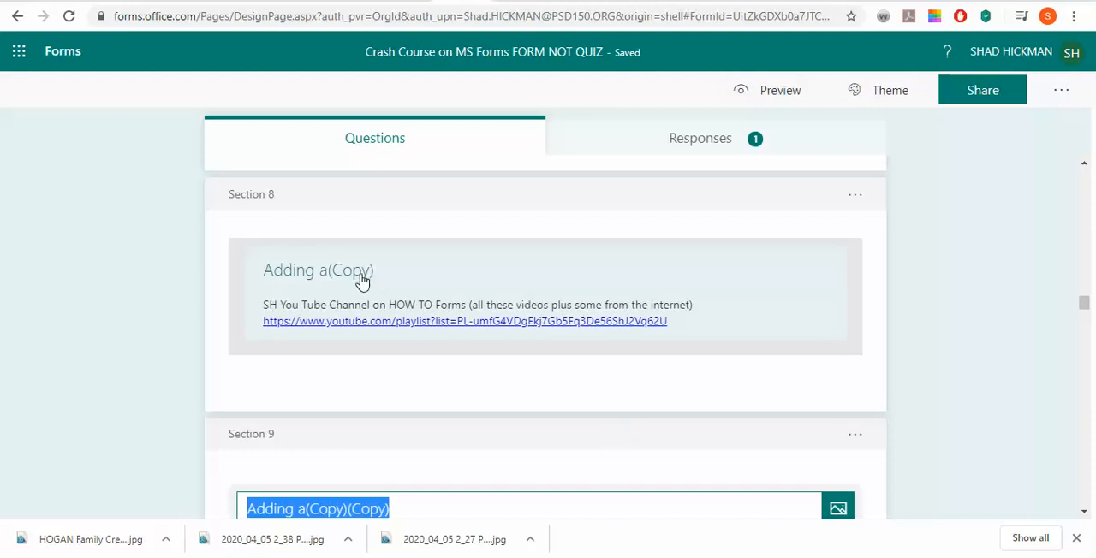
scroll(565, 389, "down", 5)
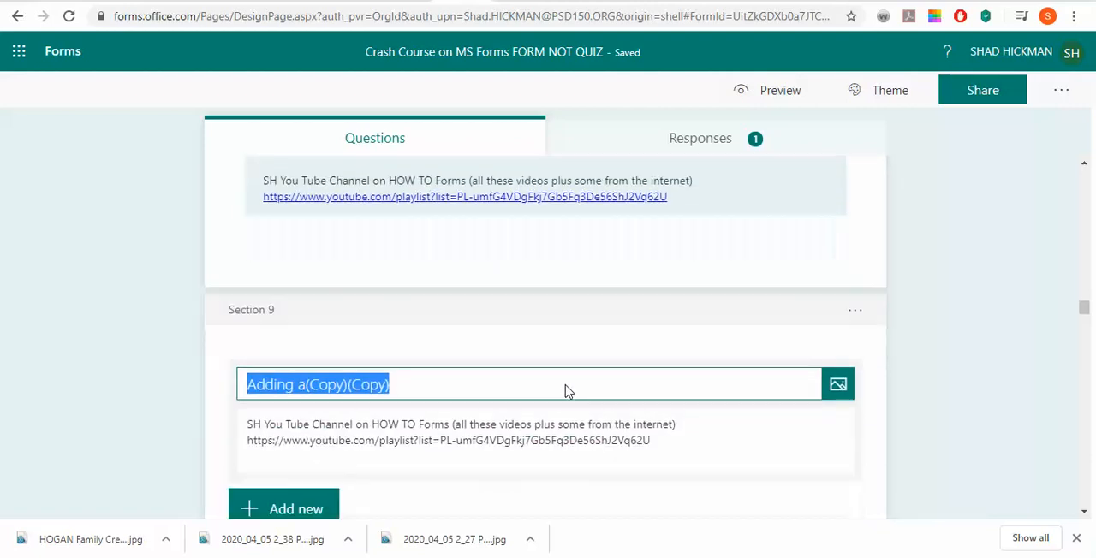
scroll(575, 386, "down", 5)
scroll(602, 459, "down", 20)
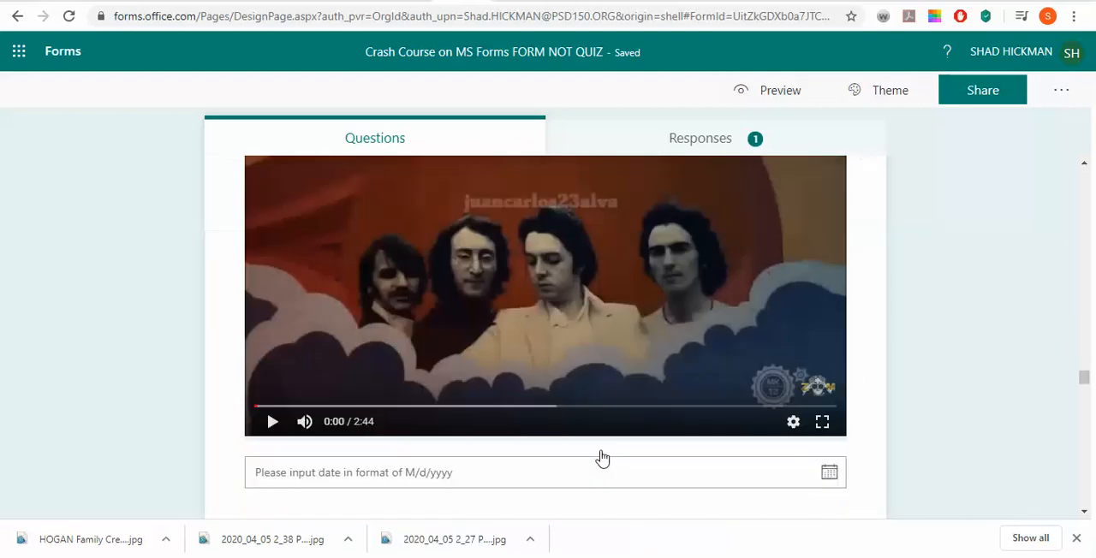
scroll(599, 452, "up", 20)
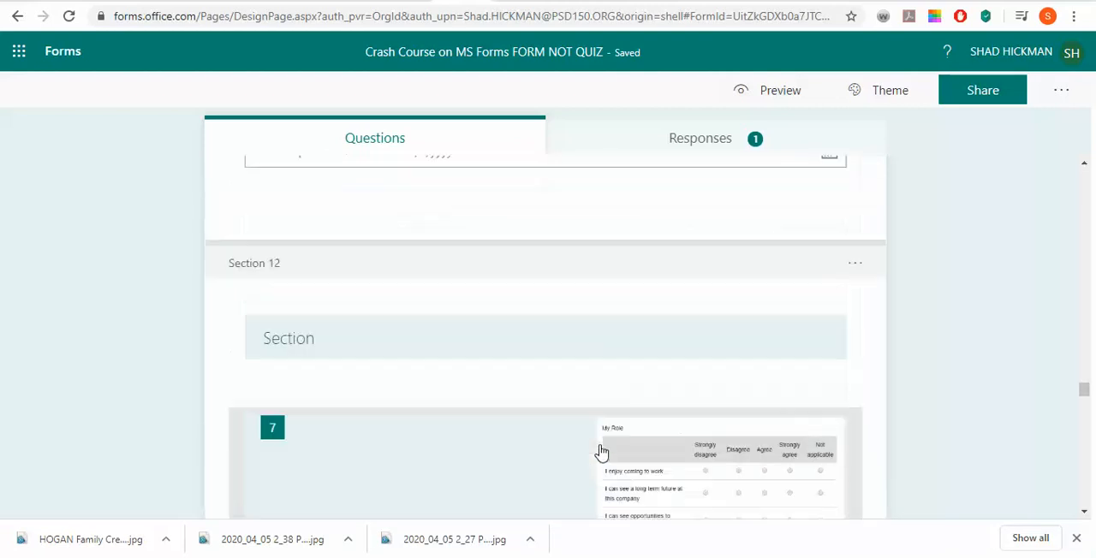
scroll(600, 452, "up", 7)
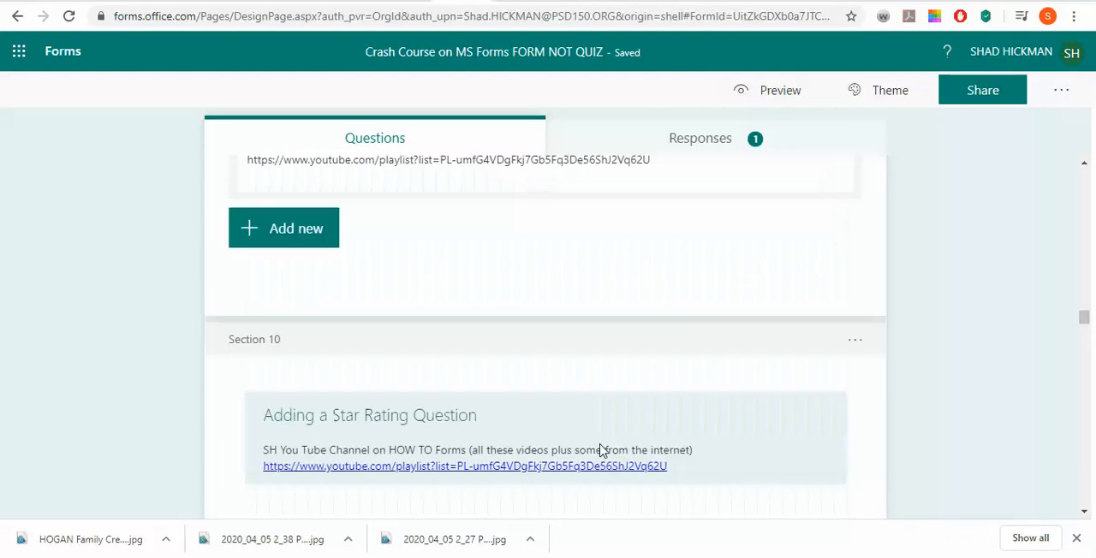
scroll(599, 449, "down", 6)
scroll(599, 451, "down", 8)
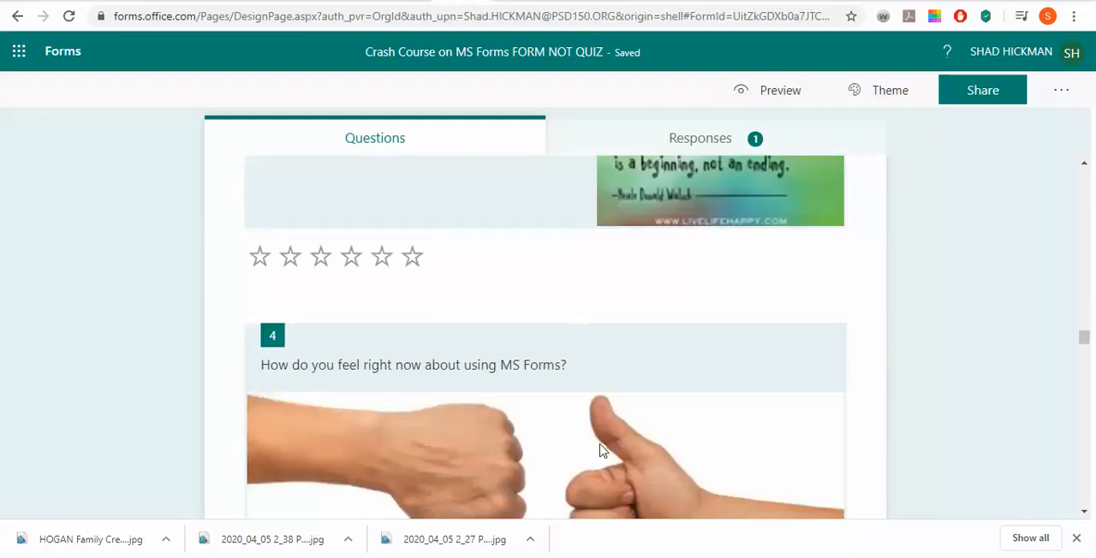
scroll(602, 452, "down", 10)
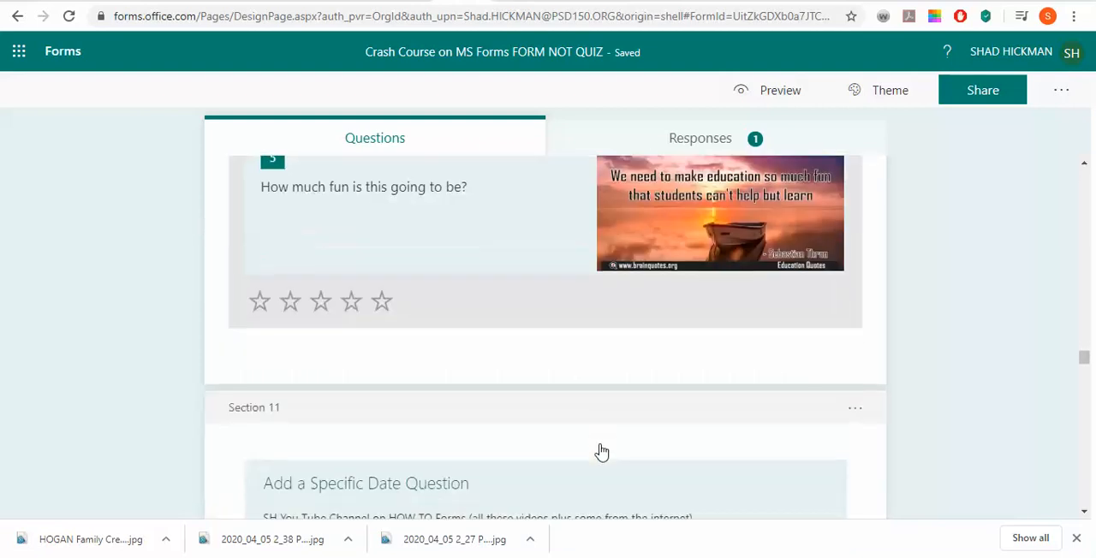
scroll(602, 452, "down", 3)
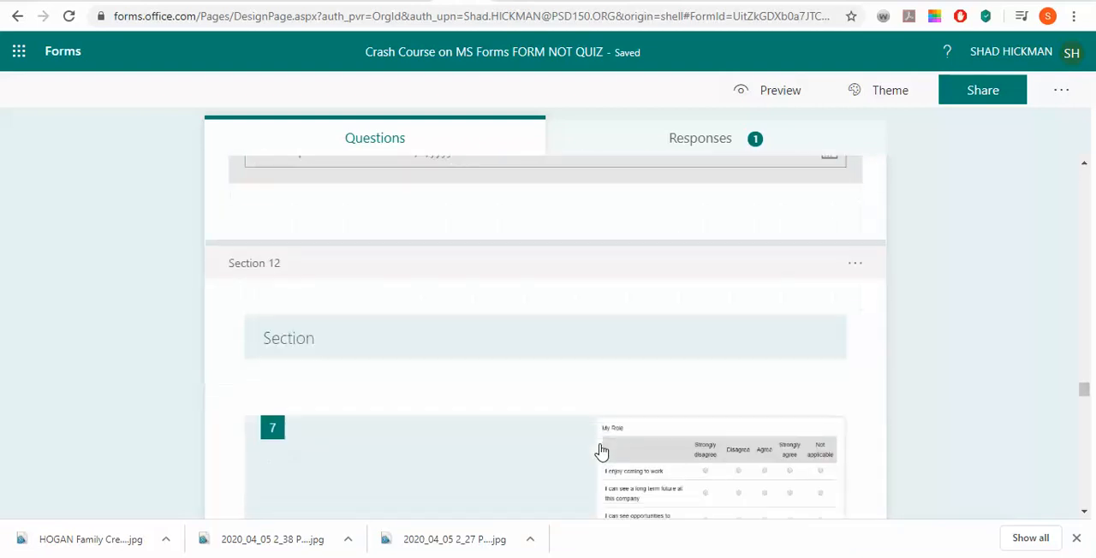
scroll(602, 452, "up", 15)
scroll(602, 452, "up", 15)
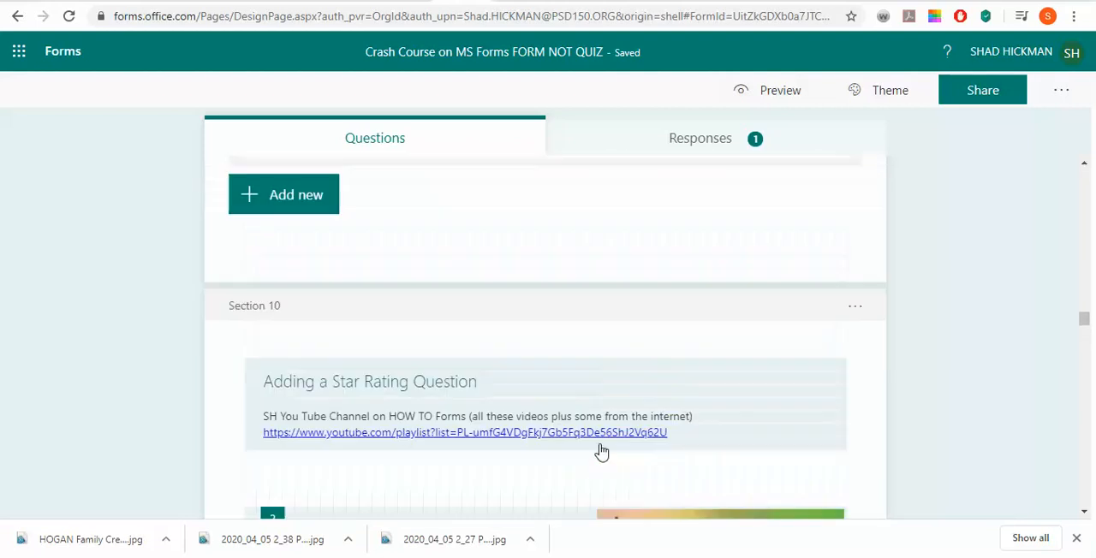
Move Section 7, "Adding a", down past the star rating and specific date sections so it becomes Section 11
scroll(601, 452, "up", 2)
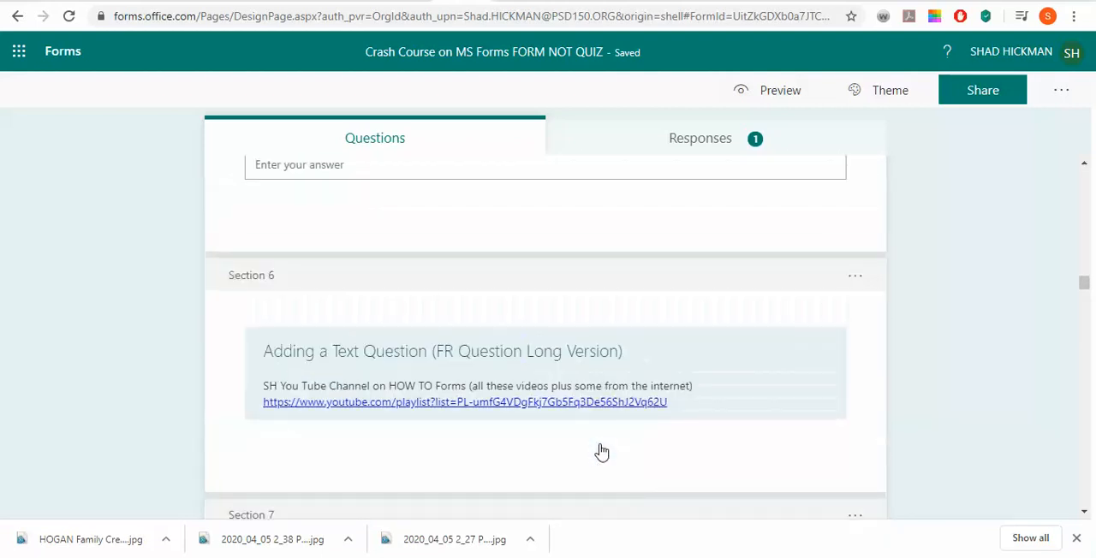
scroll(599, 450, "down", 2)
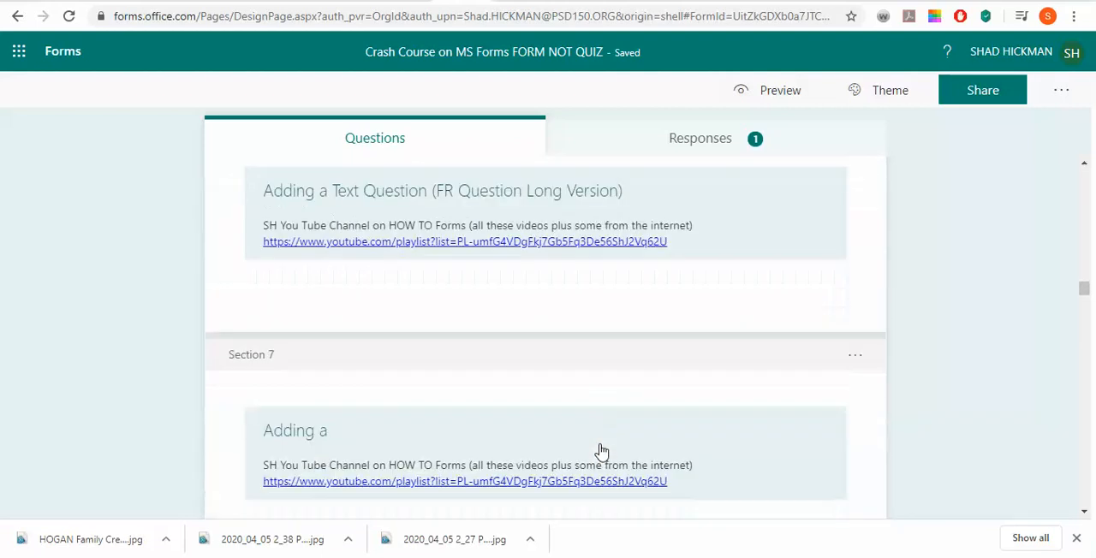
left_click(855, 359)
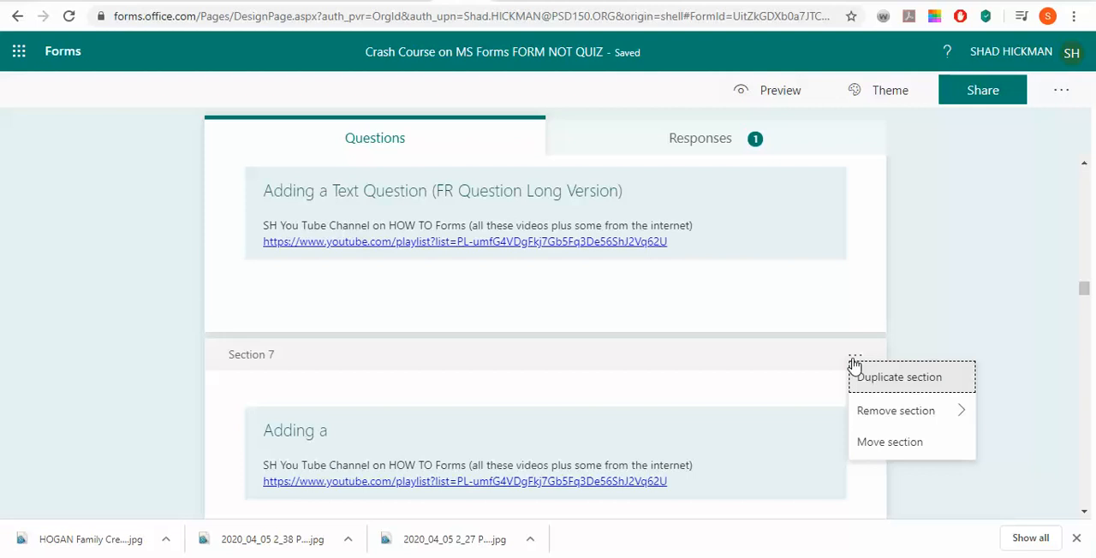
left_click(879, 441)
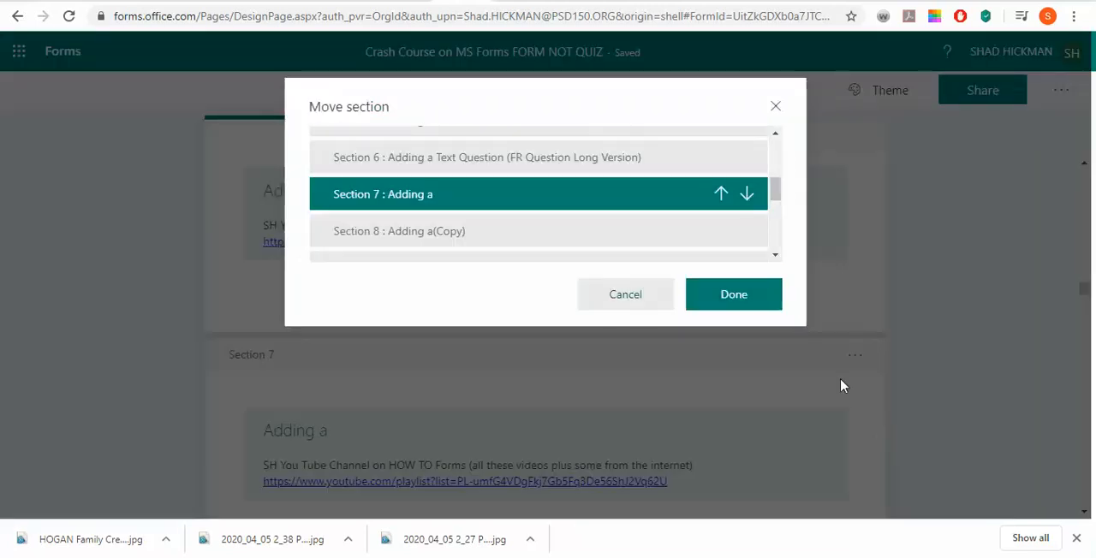
left_click(746, 195)
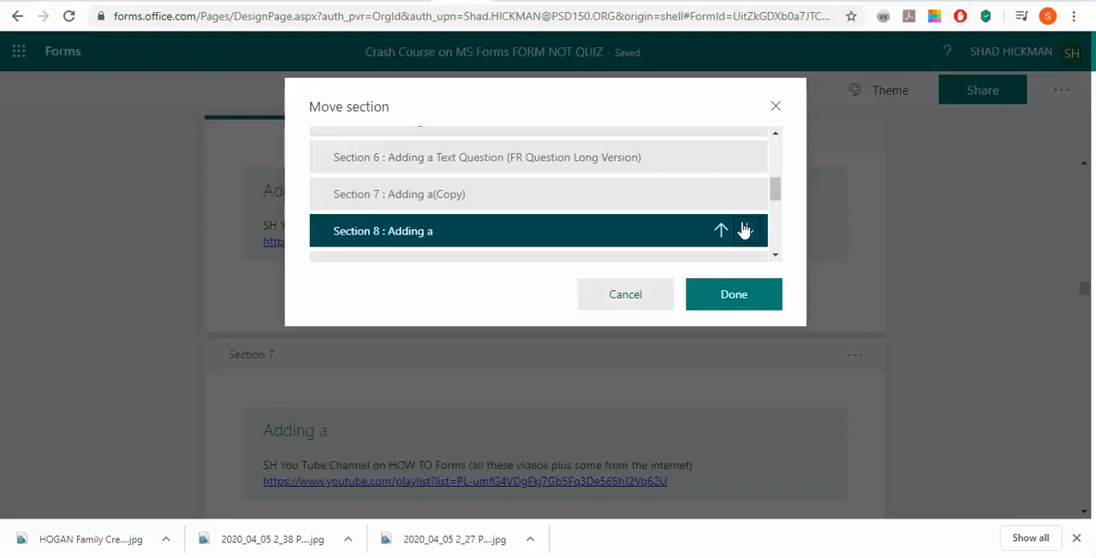
left_click(743, 230)
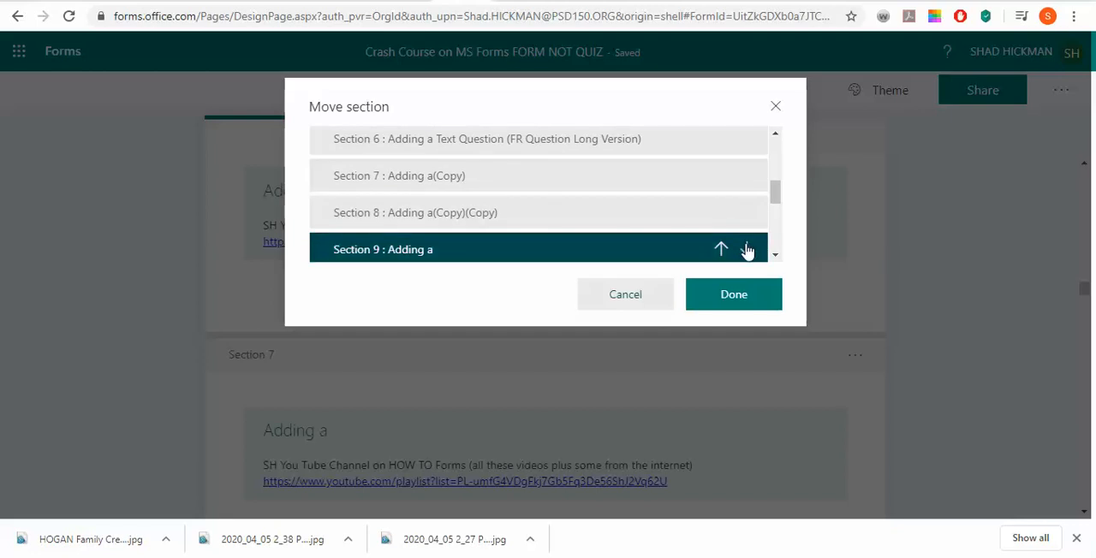
scroll(747, 249, "down", 2)
scroll(747, 240, "up", 2)
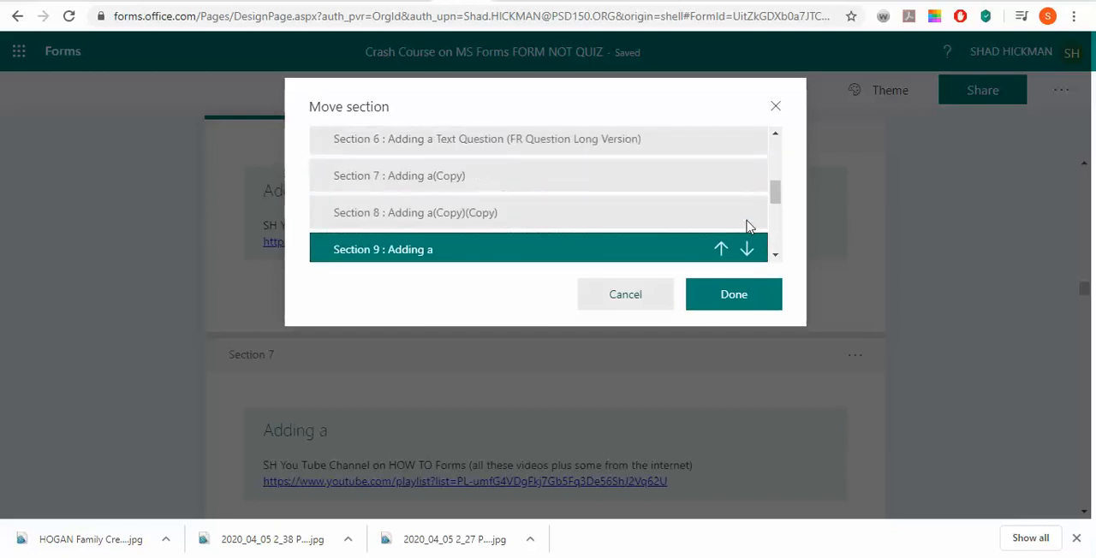
scroll(745, 225, "down", 2)
left_click(747, 170)
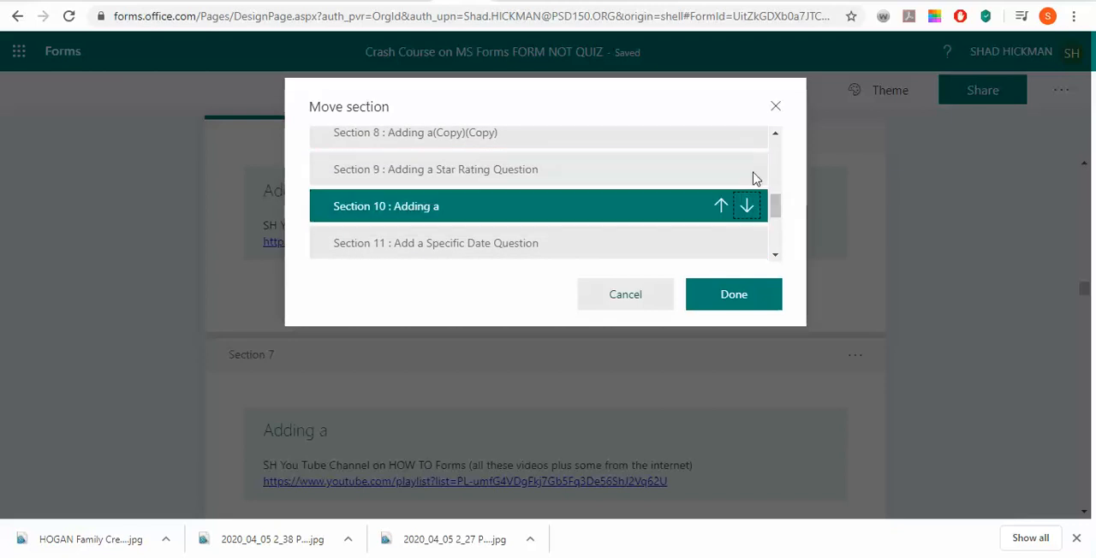
left_click(747, 205)
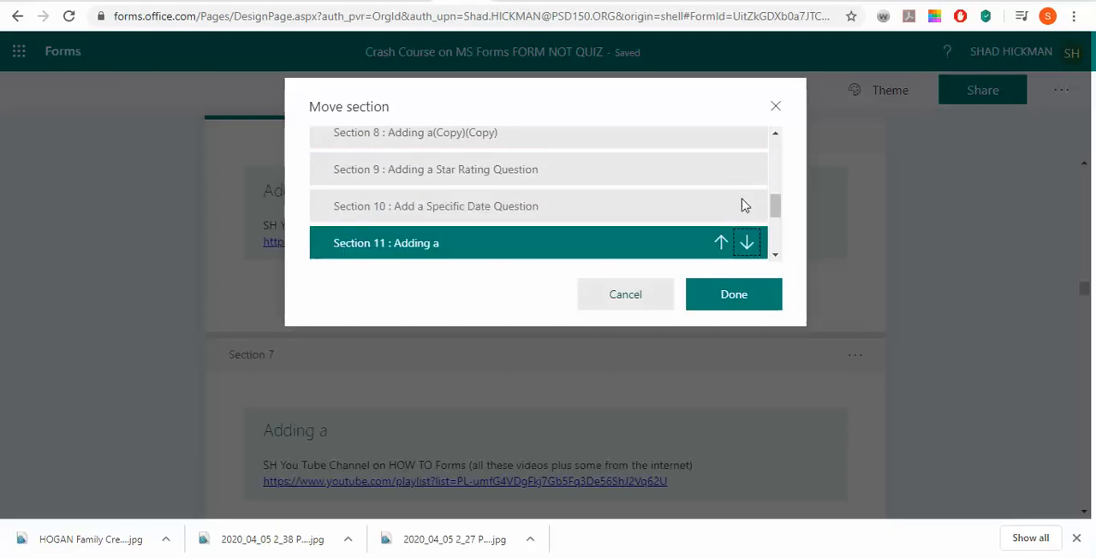
scroll(666, 243, "up", 5)
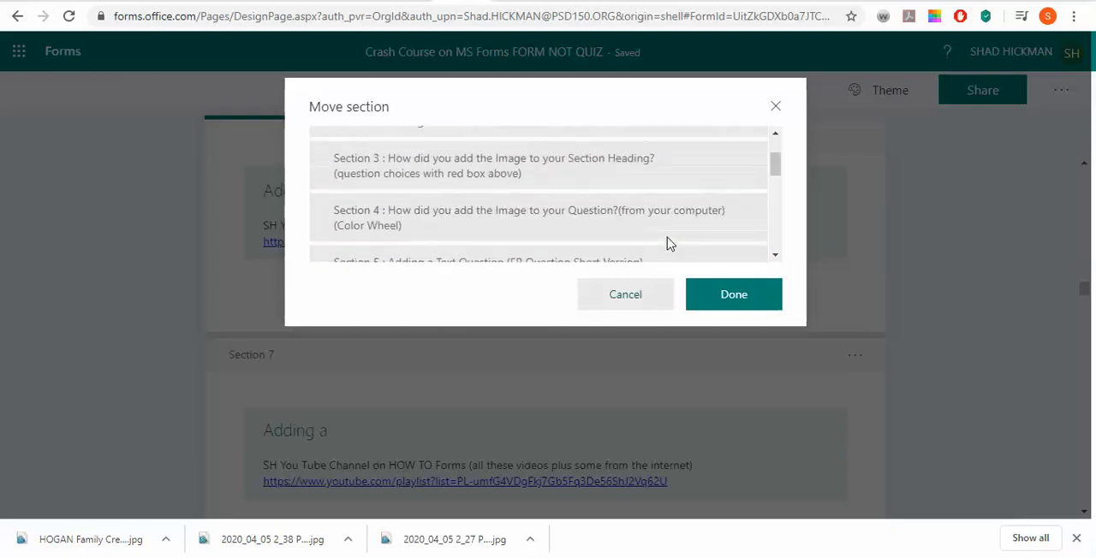
scroll(670, 244, "down", 1)
scroll(667, 244, "down", 2)
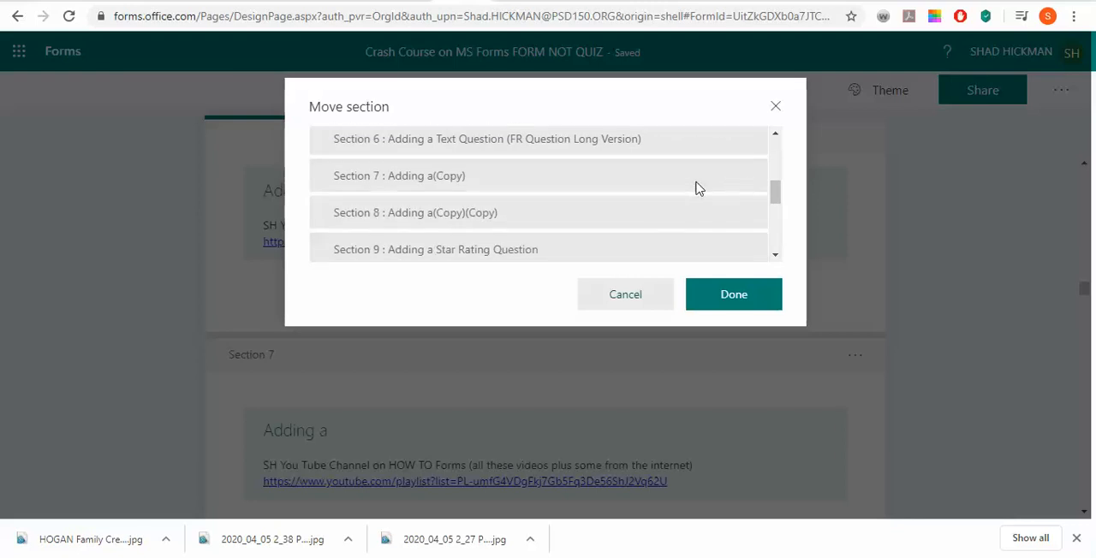
left_click(729, 300)
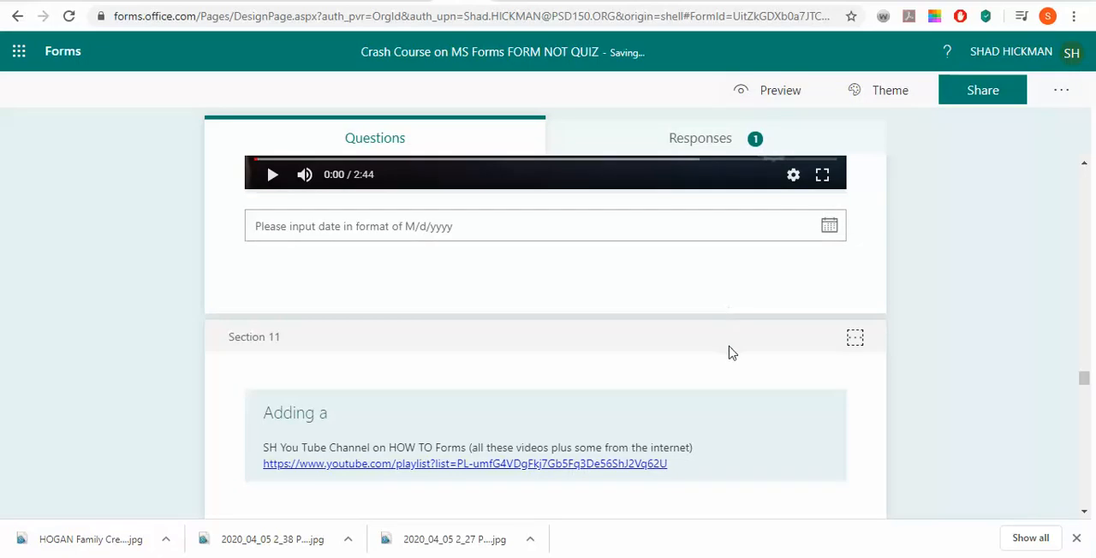
Complete the Section 11 title so it reads "Adding a Link to You Tube Music Video"
scroll(731, 354, "down", 3)
scroll(731, 356, "up", 5)
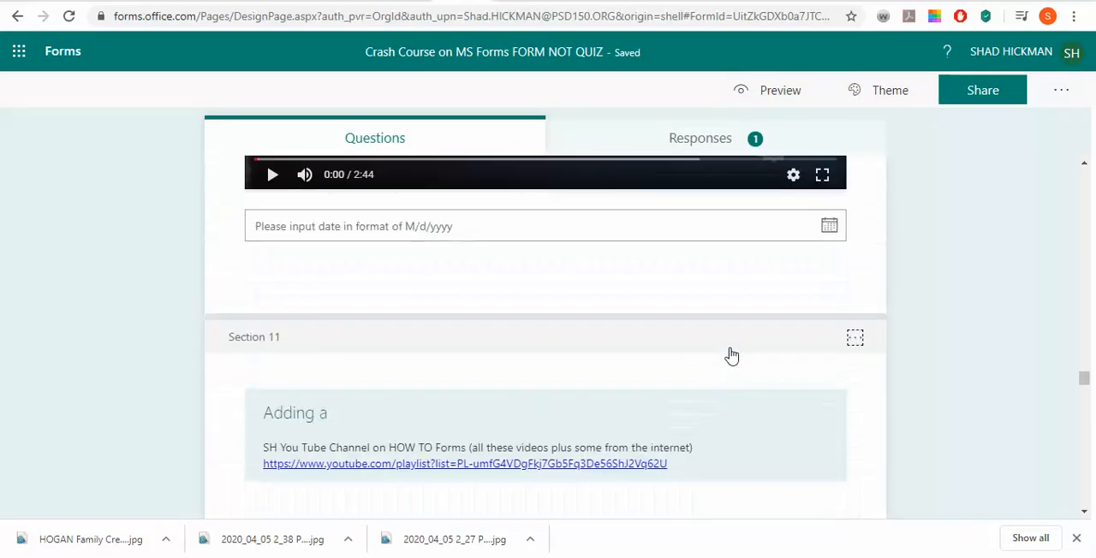
left_click(453, 419)
left_click(403, 377)
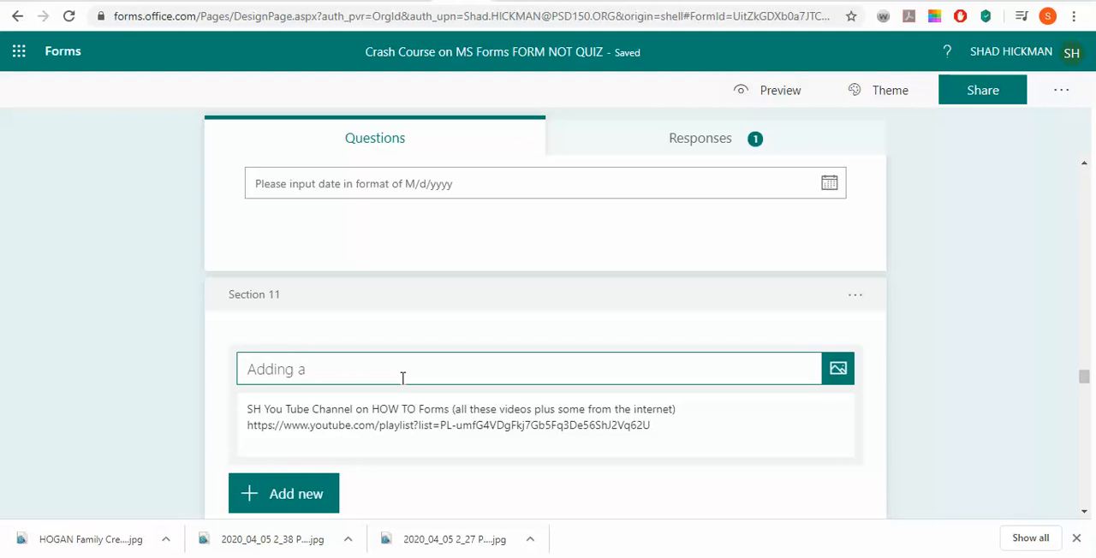
type("Link to  You")
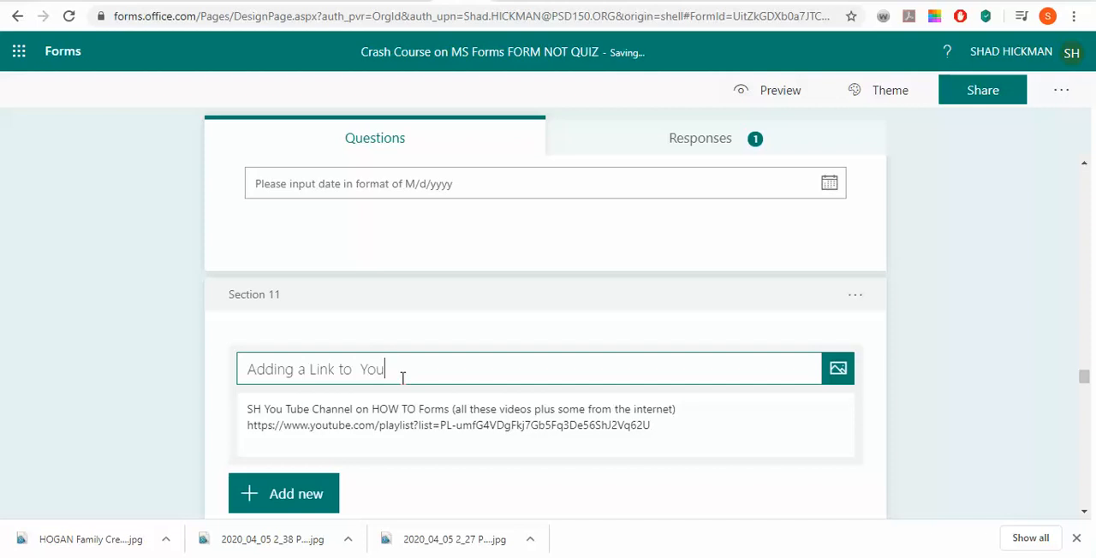
type(" Tube M")
type("usic ")
type("V")
type("ideo")
key("BackSpace")
key("BackSpace")
key("BackSpace")
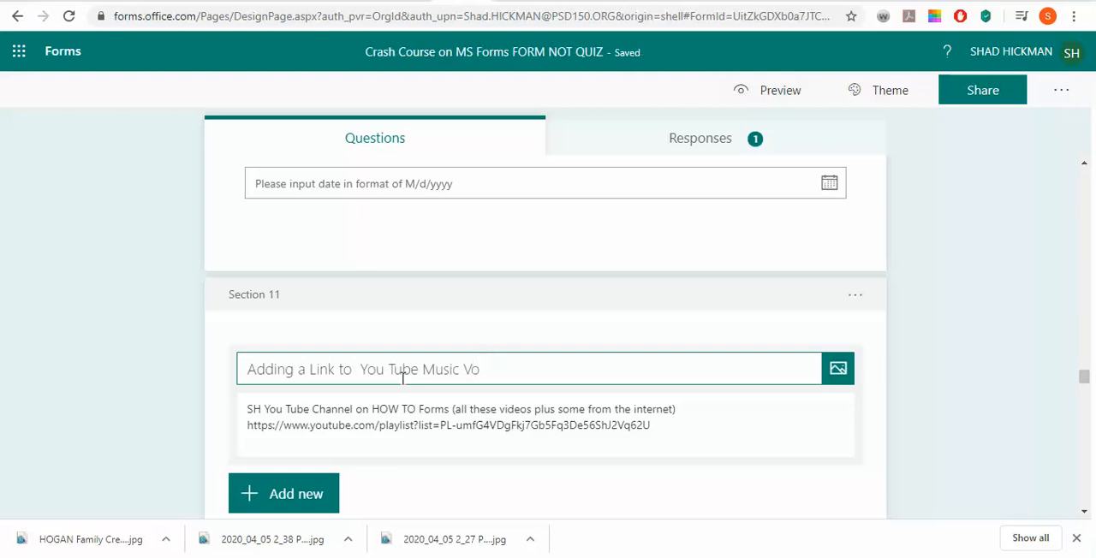
type("ideo")
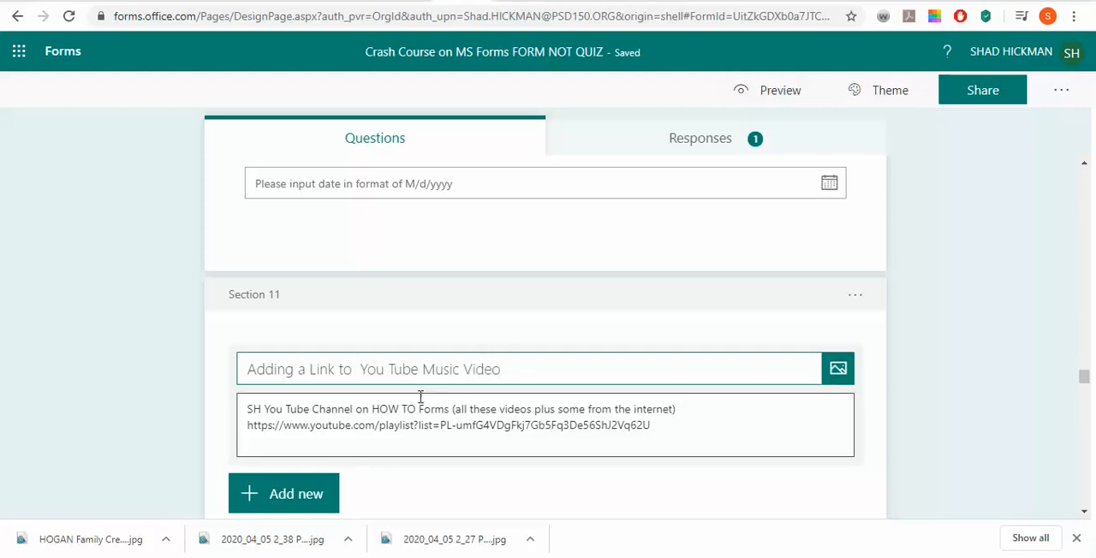
left_click(368, 369)
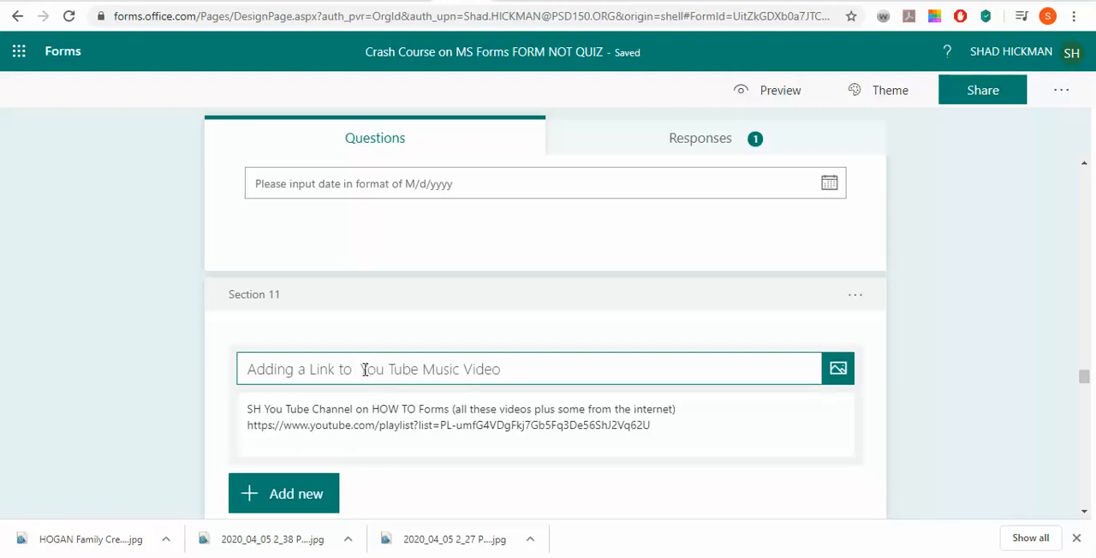
key("BackSpace")
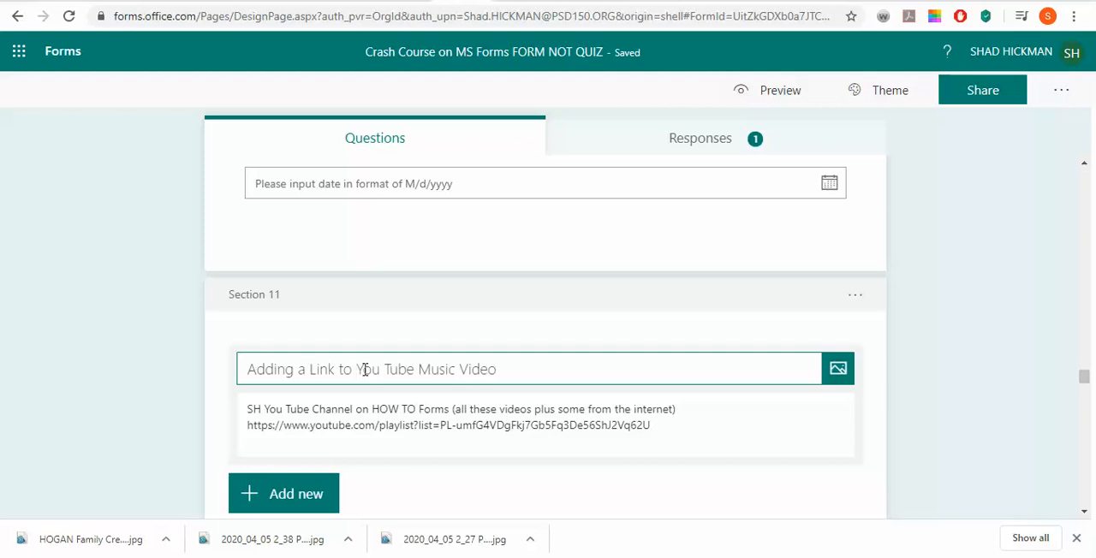
Examine the specific date section, its birthday question with the Beatles video, and the sections above it
scroll(587, 372, "up", 5)
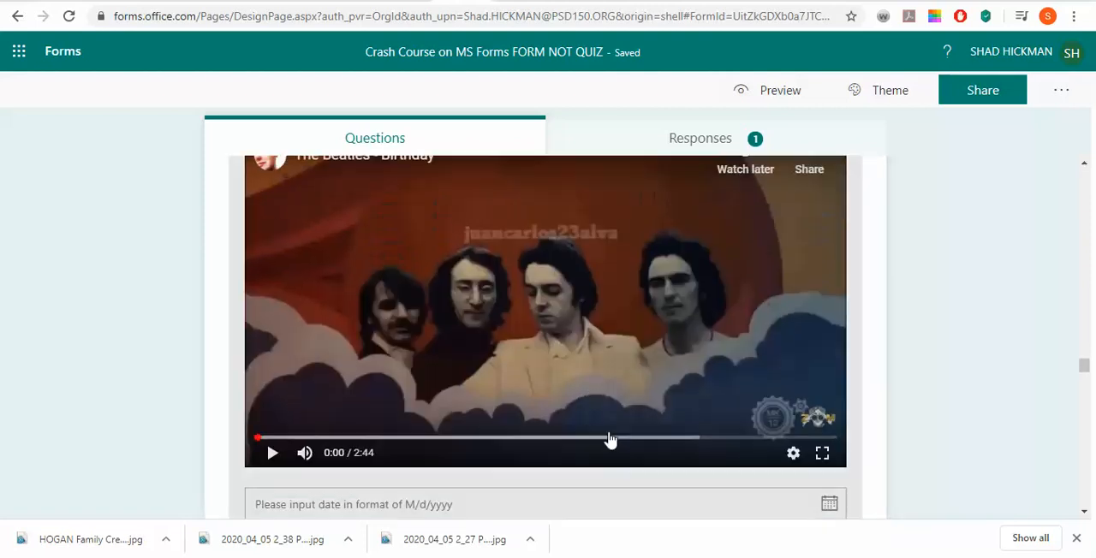
scroll(608, 445, "down", 2)
scroll(618, 466, "up", 5)
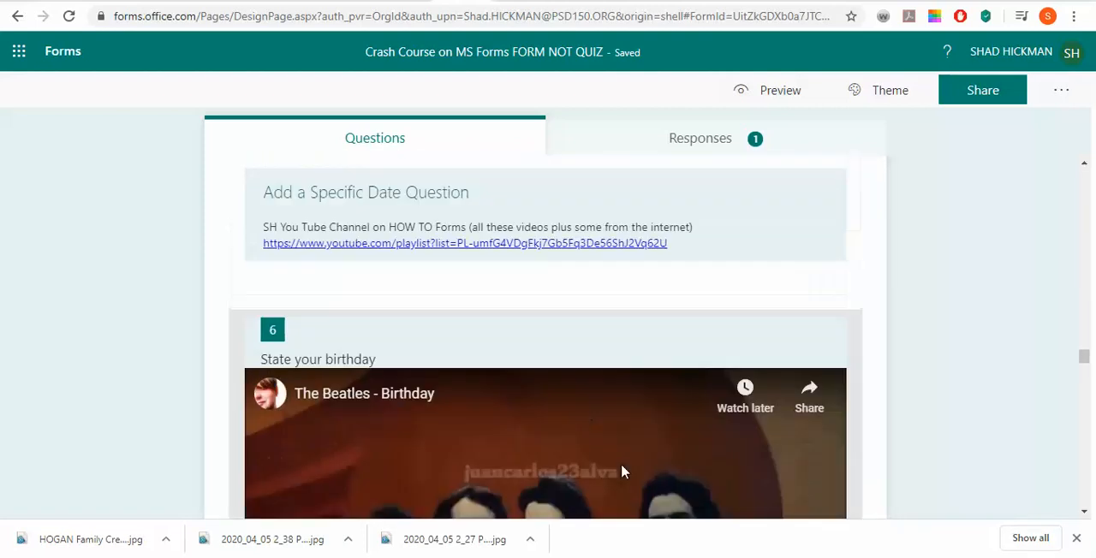
scroll(618, 475, "up", 2)
scroll(609, 472, "down", 5)
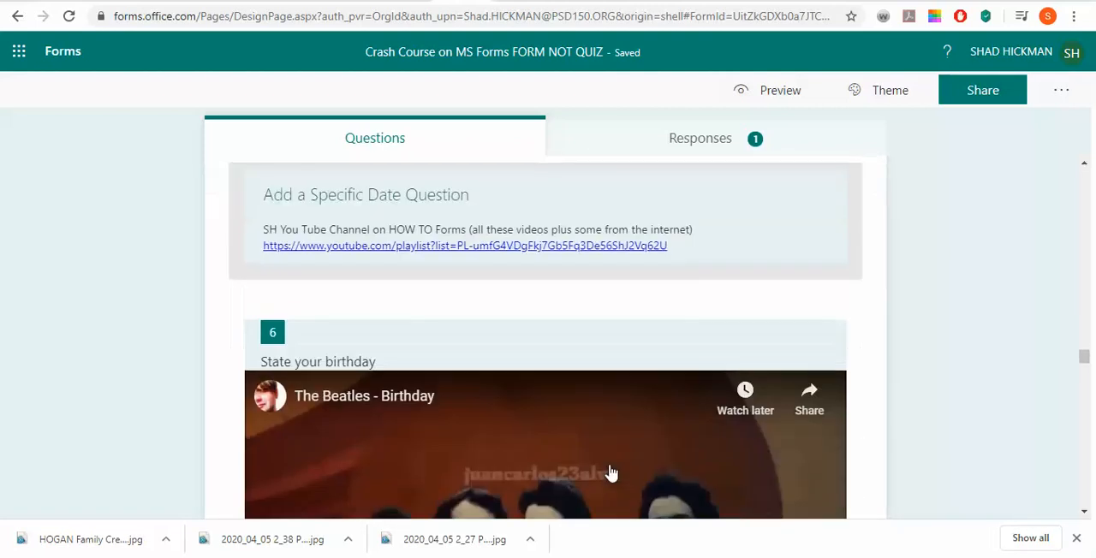
scroll(610, 473, "up", 8)
scroll(611, 473, "down", 6)
scroll(610, 473, "up", 3)
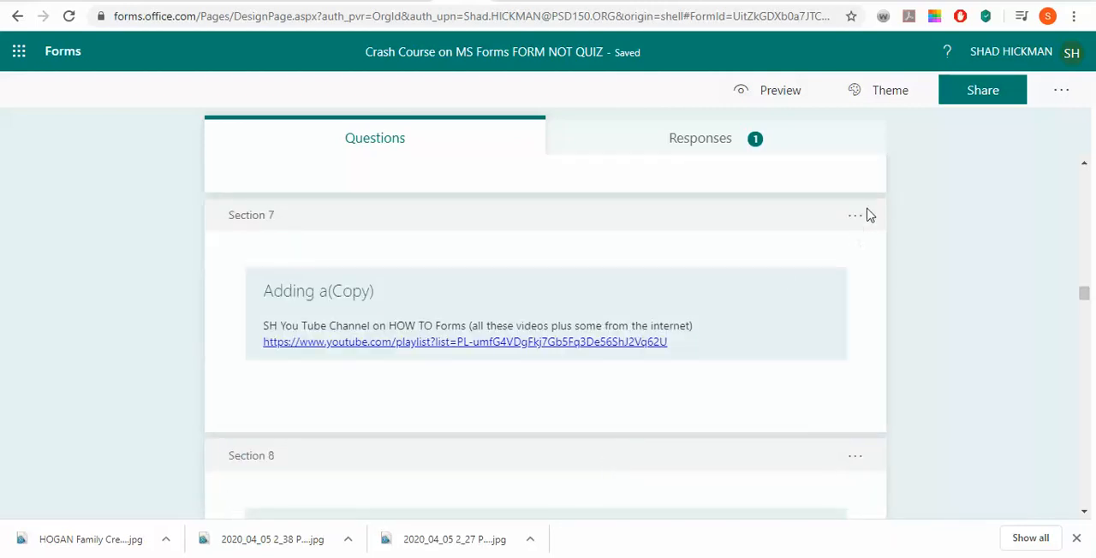
Move Section 7, "Adding a(Copy)", down to the end of the form as Section 15
left_click(858, 219)
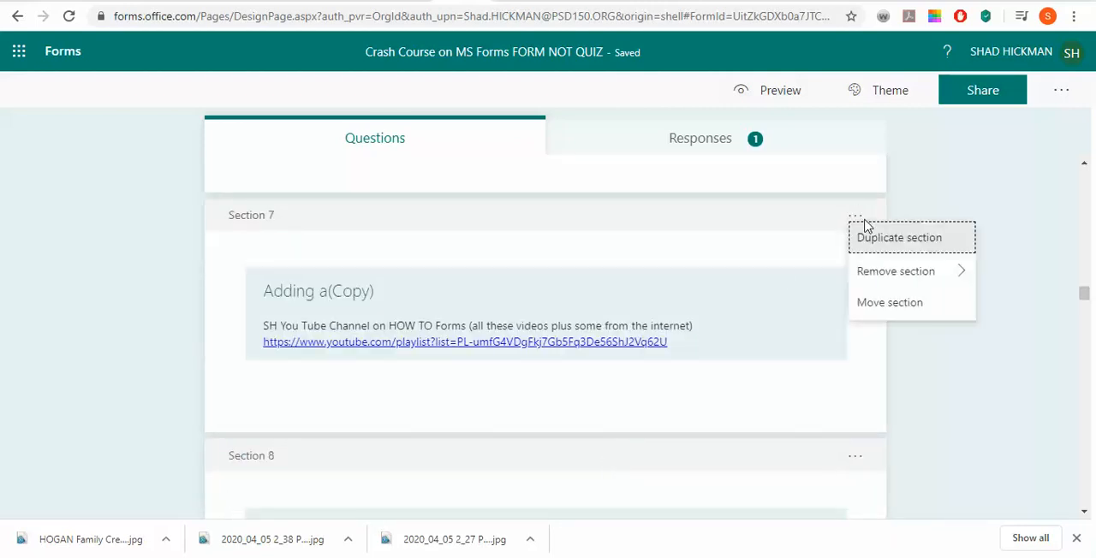
left_click(909, 301)
left_click(746, 194)
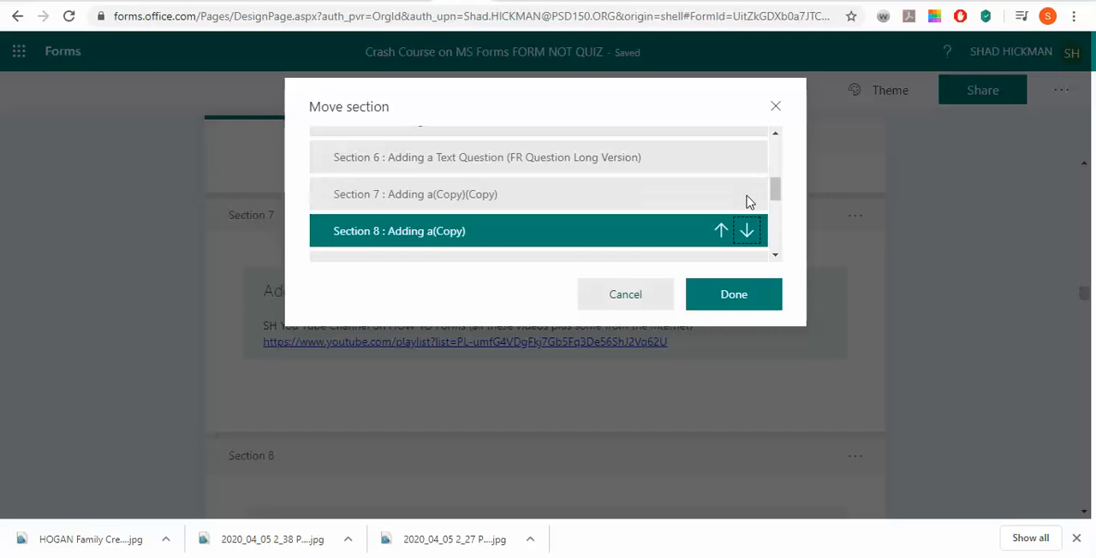
left_click(745, 233)
left_click(746, 247)
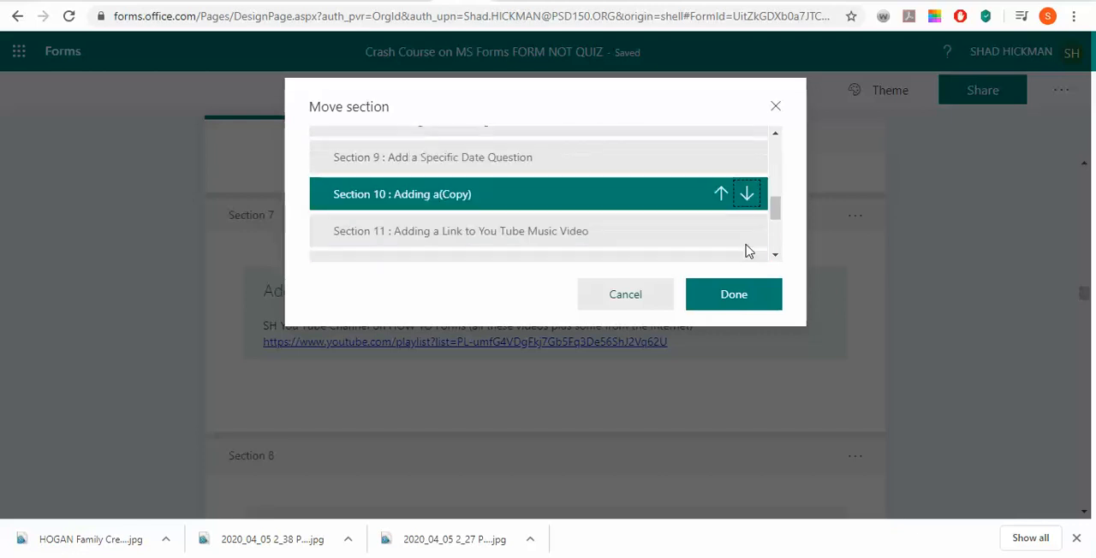
left_click(746, 196)
left_click(750, 229)
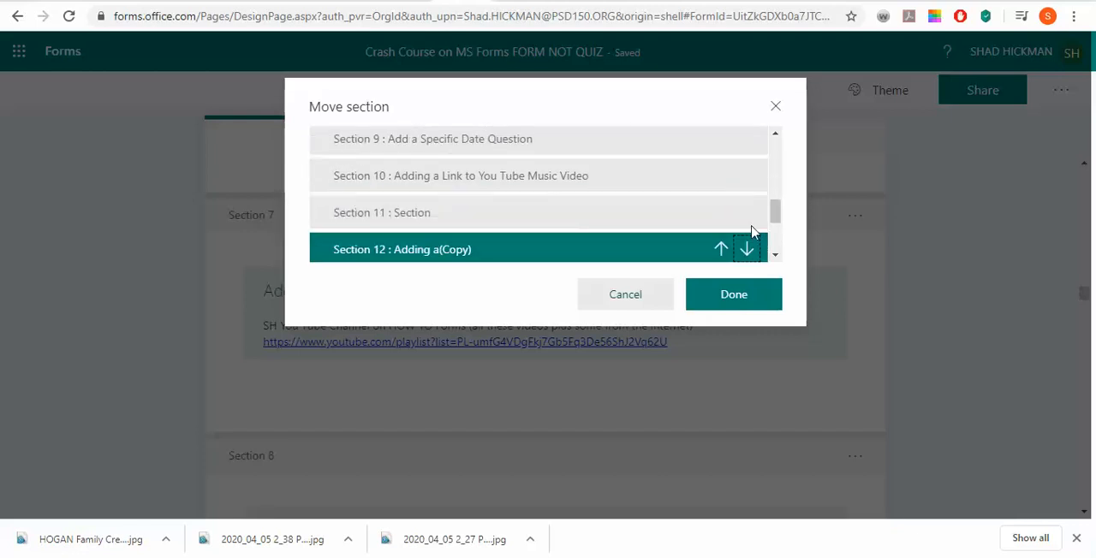
left_click(745, 248)
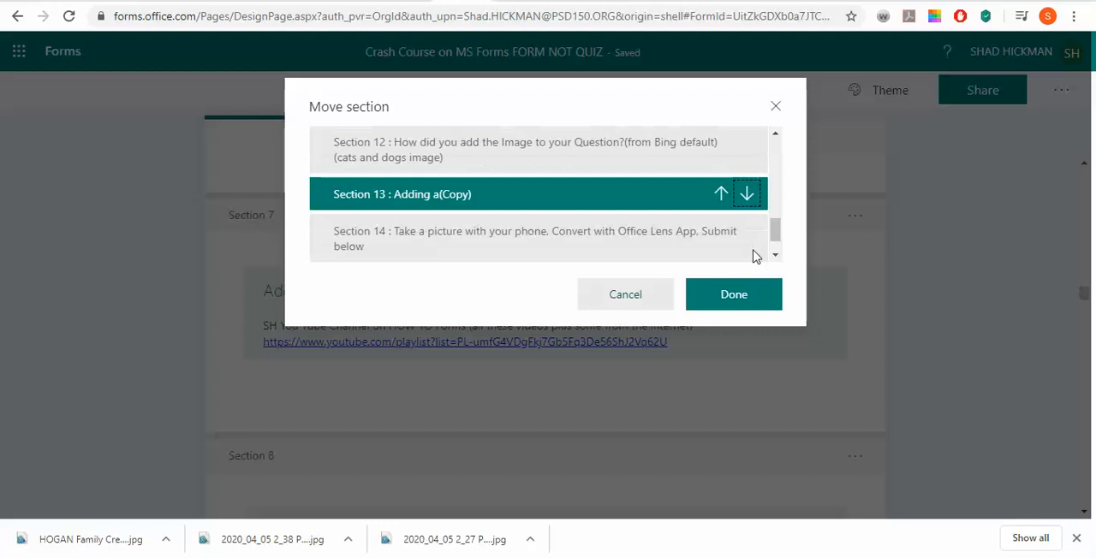
left_click(745, 197)
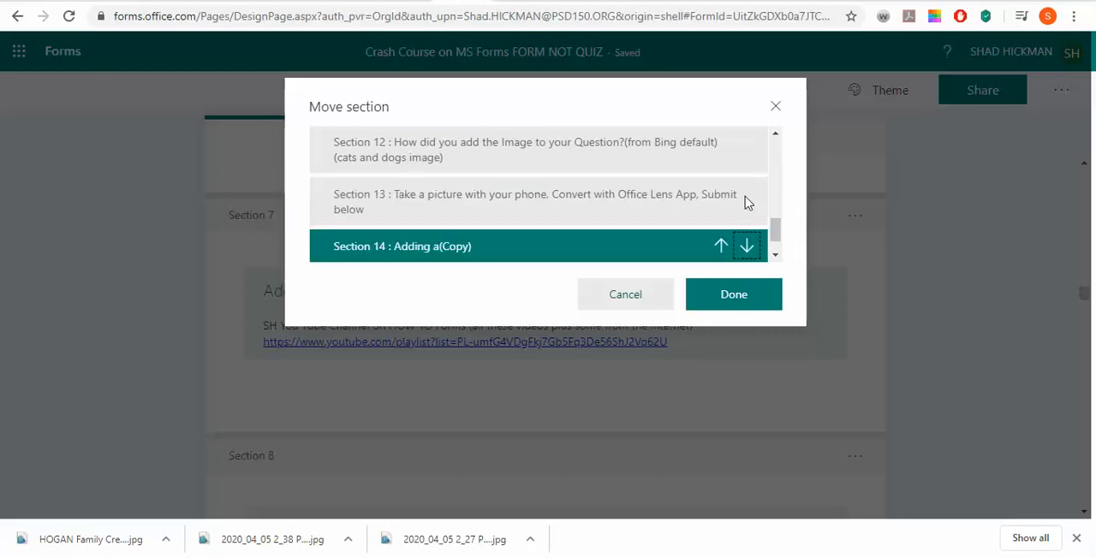
left_click(748, 245)
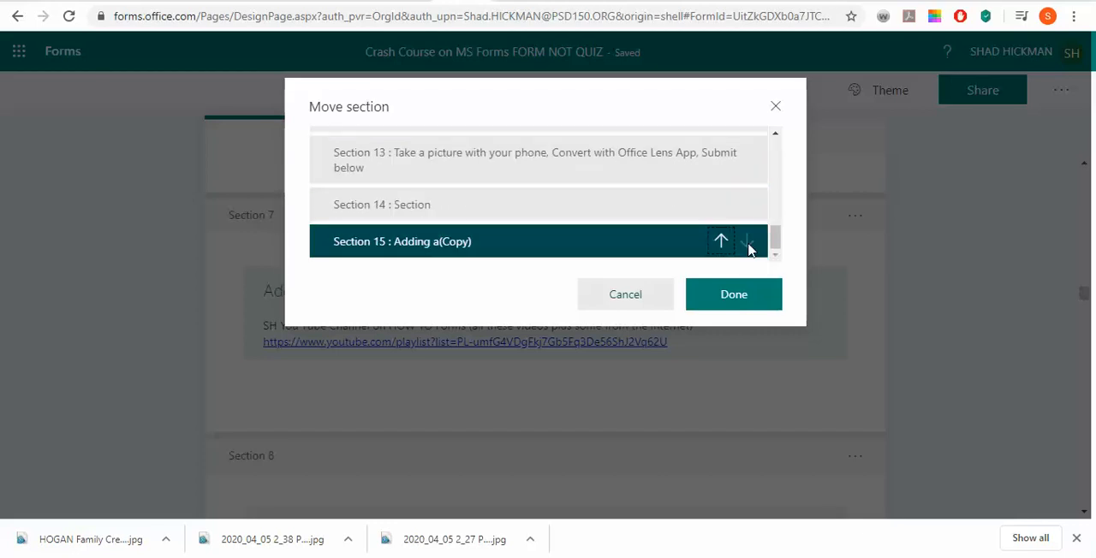
left_click(733, 295)
Review the form from its title and introduction through the image and short text question sections to Section 6
scroll(750, 338, "up", 10)
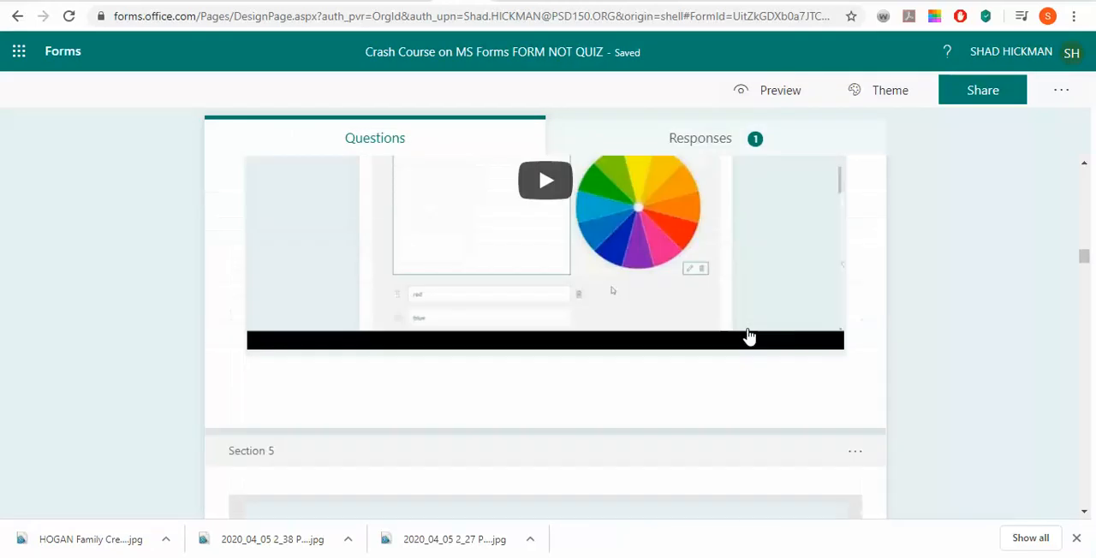
scroll(748, 336, "up", 10)
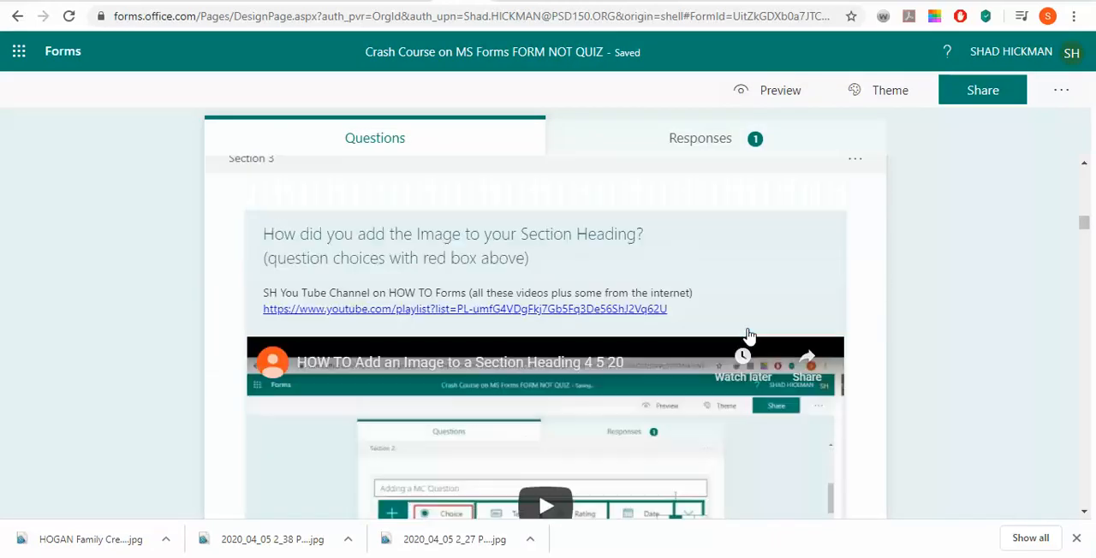
scroll(749, 337, "up", 10)
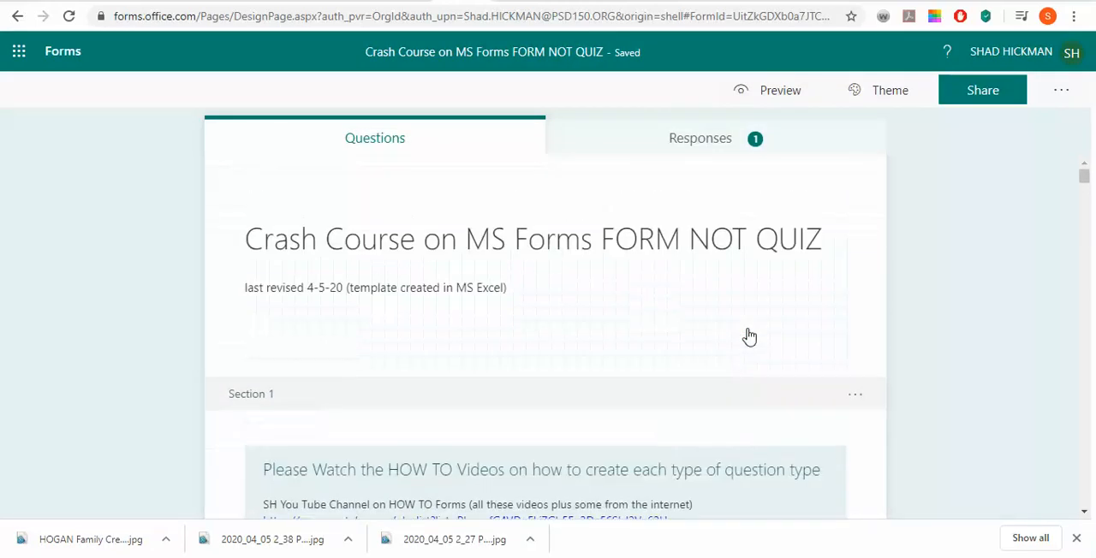
scroll(749, 336, "down", 4)
scroll(749, 337, "up", 4)
scroll(746, 340, "down", 4)
scroll(747, 343, "down", 10)
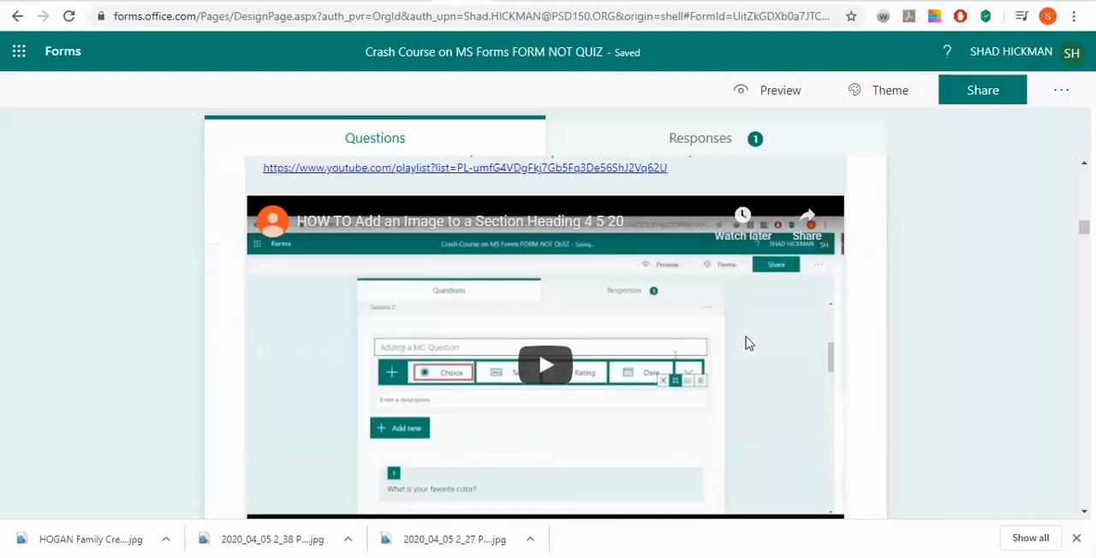
scroll(745, 343, "down", 3)
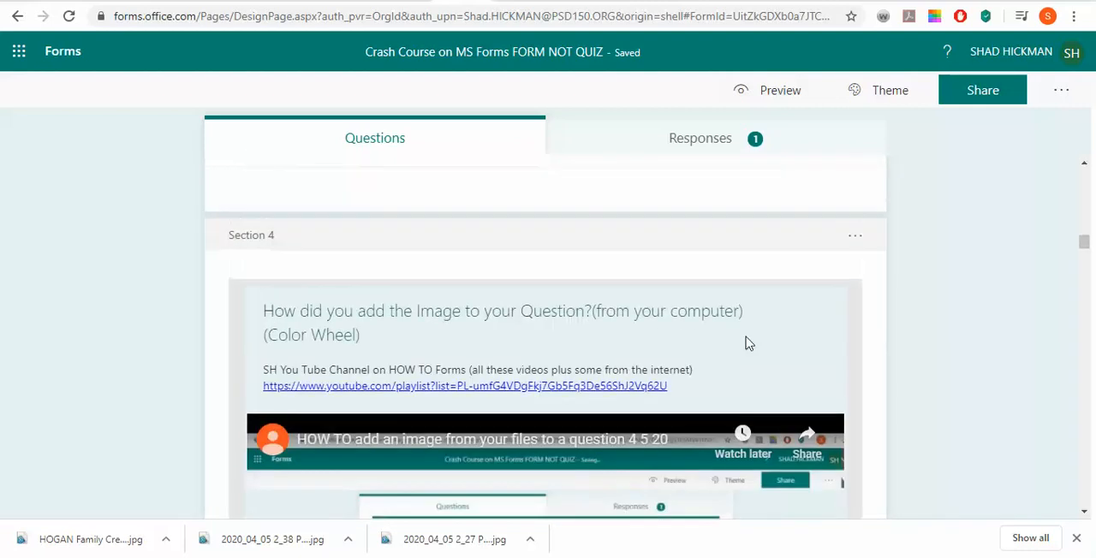
scroll(744, 343, "down", 7)
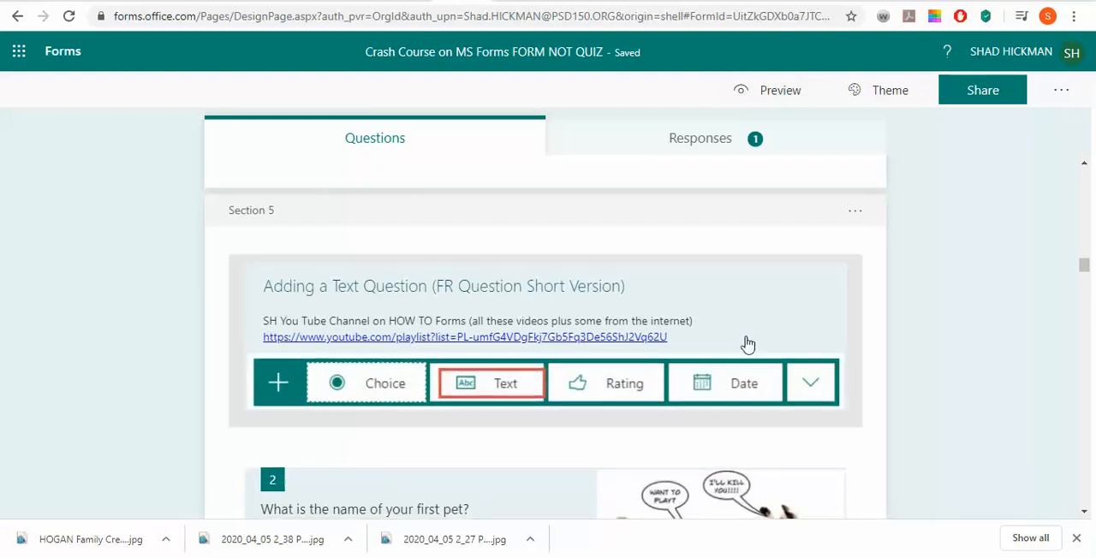
scroll(745, 342, "down", 6)
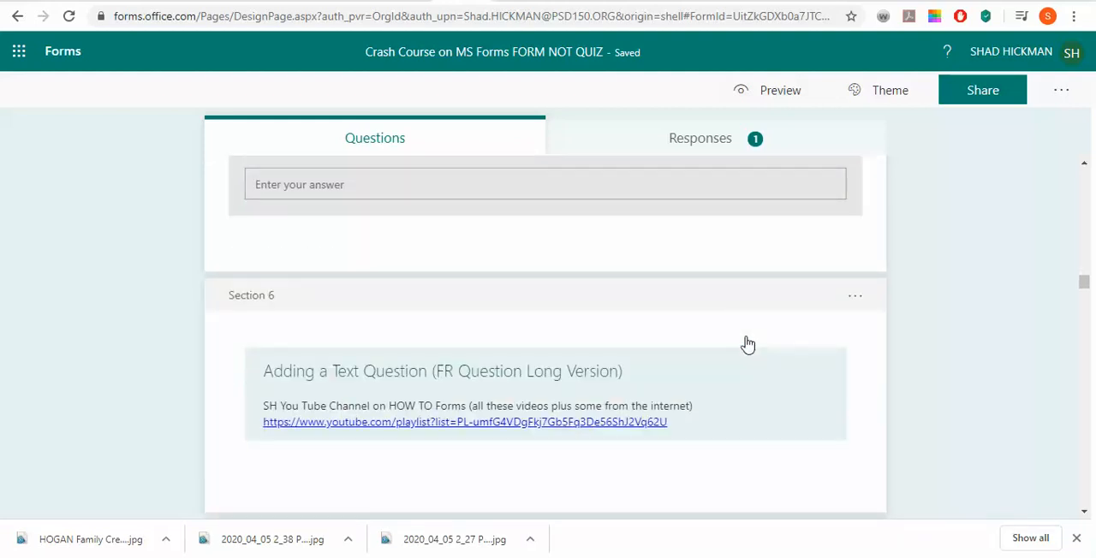
Move Section 7, "Adding a(Copy)(Copy)", down to the end of the form as Section 15
scroll(747, 344, "down", 3)
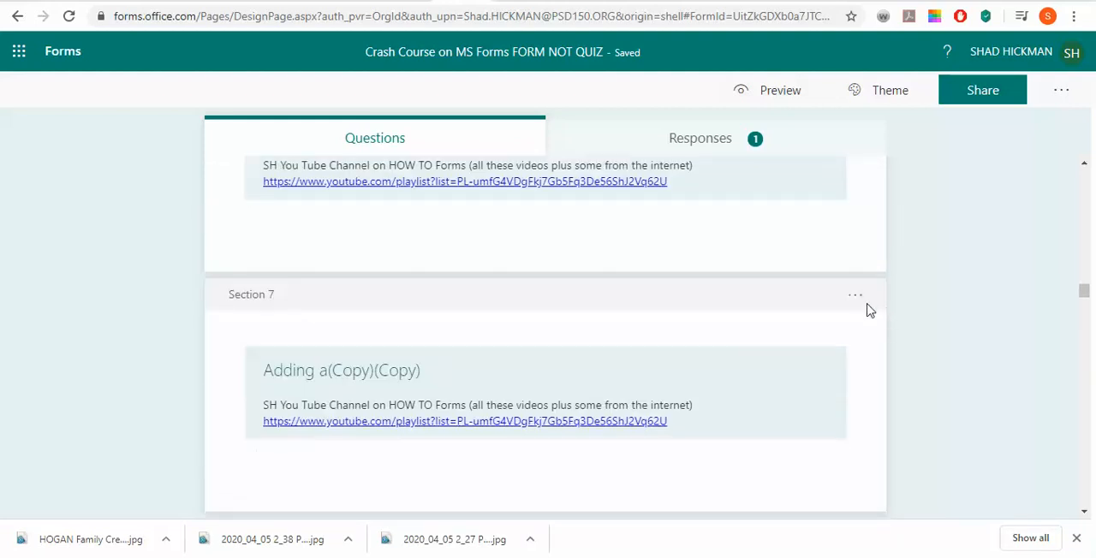
left_click(856, 296)
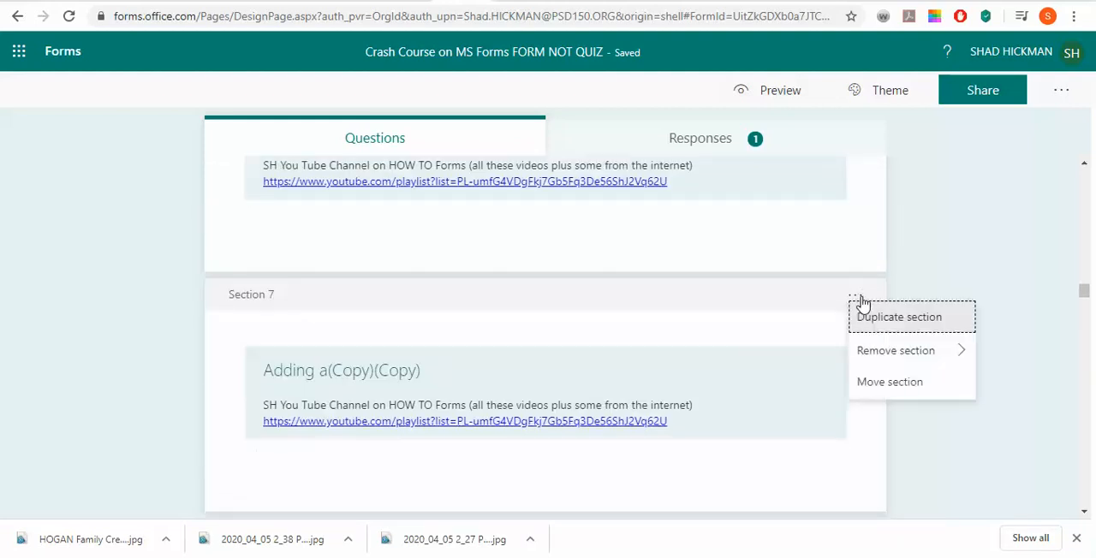
left_click(891, 382)
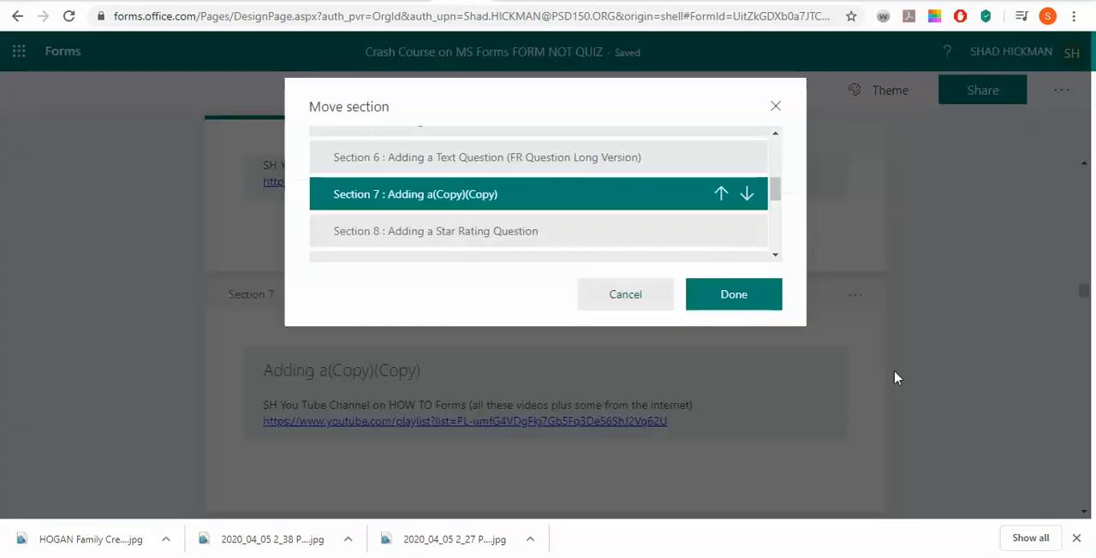
left_click(746, 197)
left_click(749, 231)
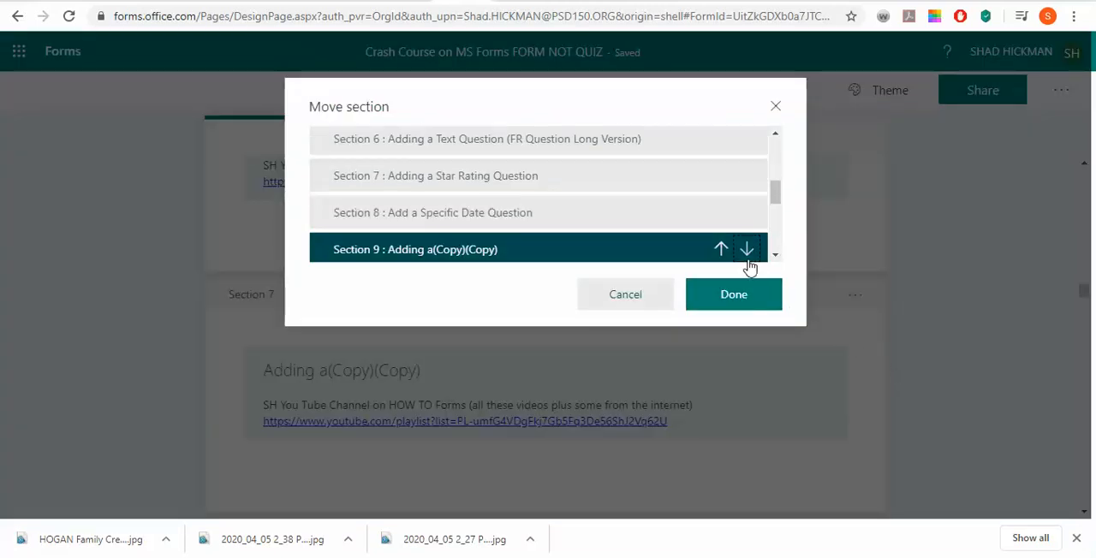
left_click(747, 249)
left_click(746, 196)
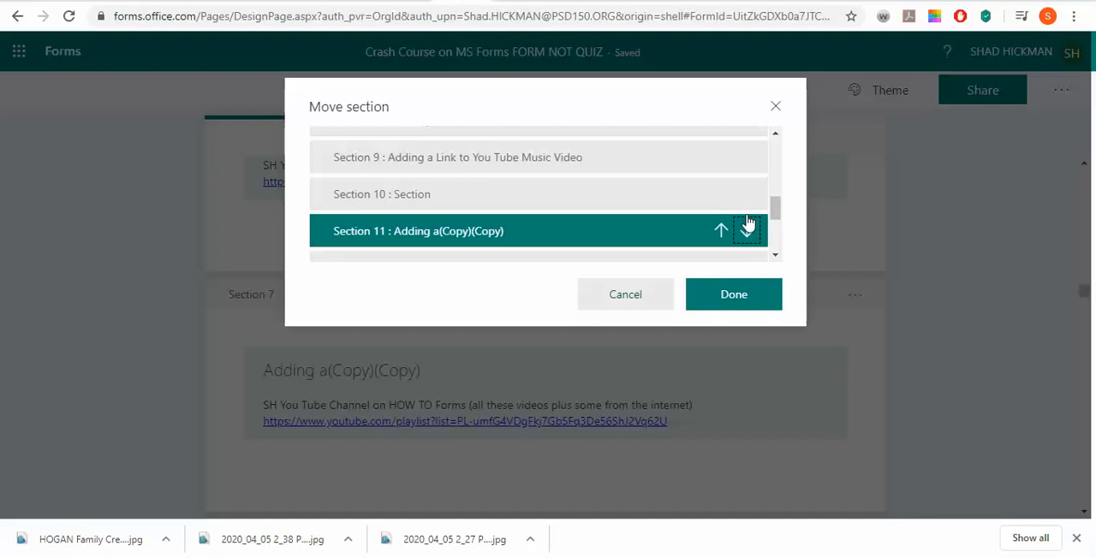
left_click(748, 234)
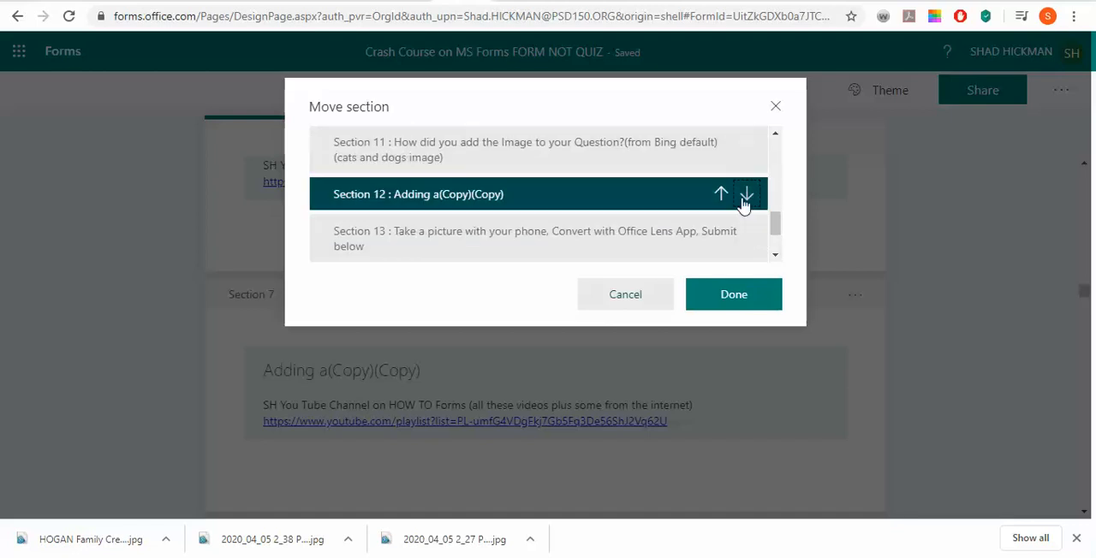
left_click(744, 196)
left_click(749, 250)
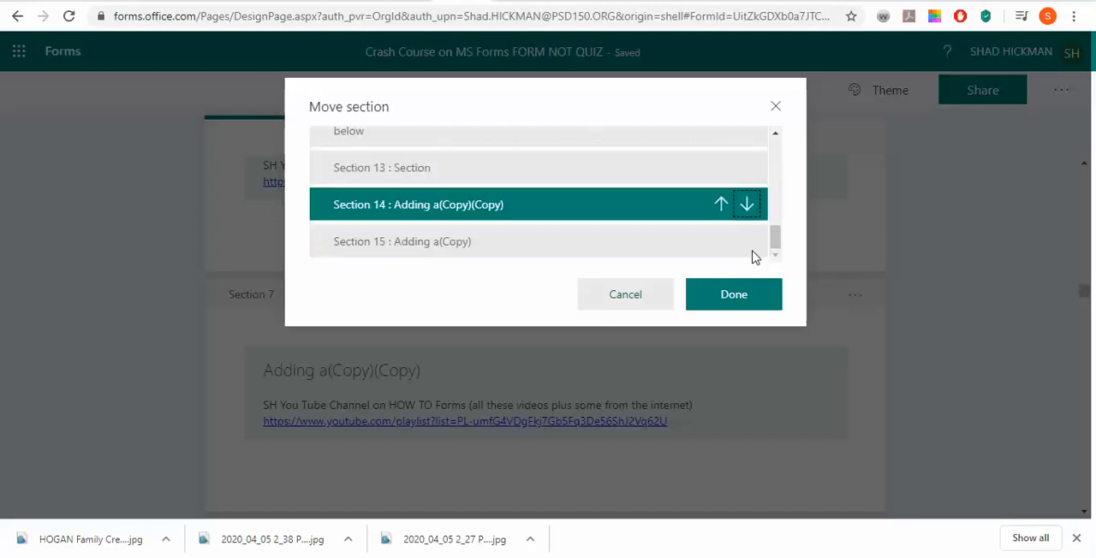
left_click(746, 205)
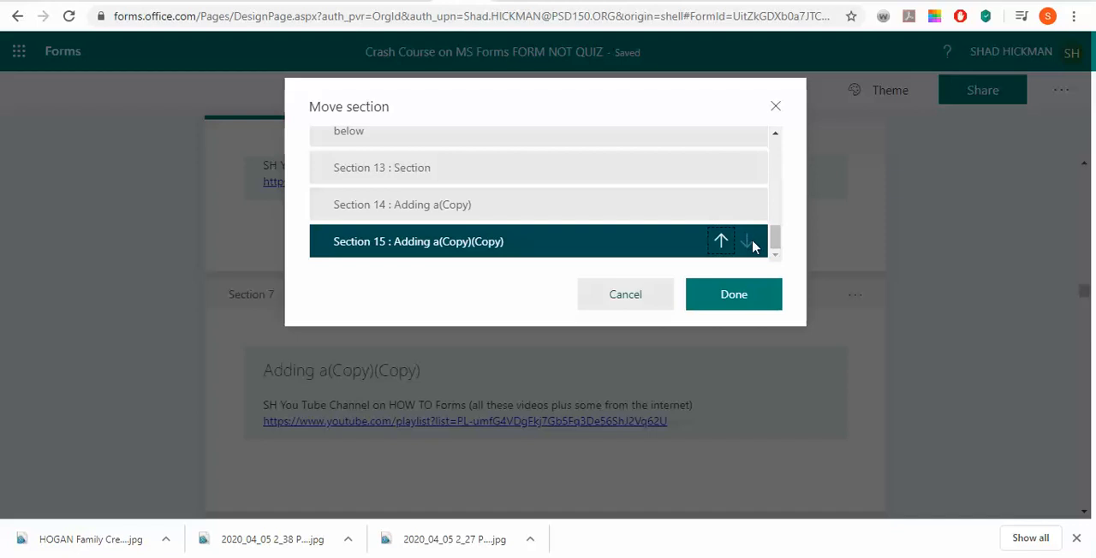
left_click(734, 294)
Review the order of the early sections, from the multiple-choice question through the image how-to videos to the short text question in Section 5
scroll(782, 342, "up", 5)
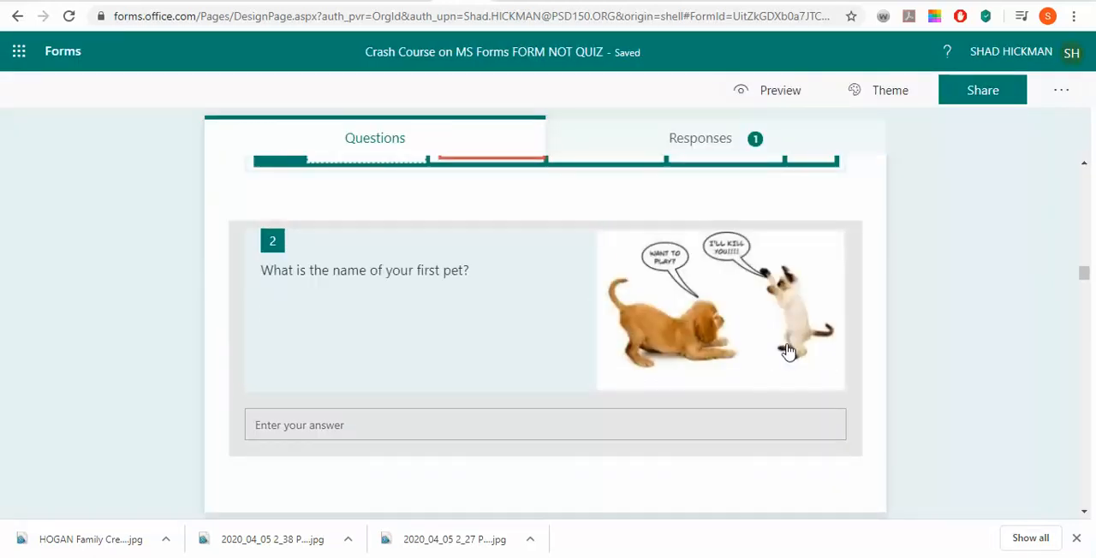
scroll(699, 399, "down", 10)
scroll(698, 400, "up", 3)
scroll(699, 400, "up", 10)
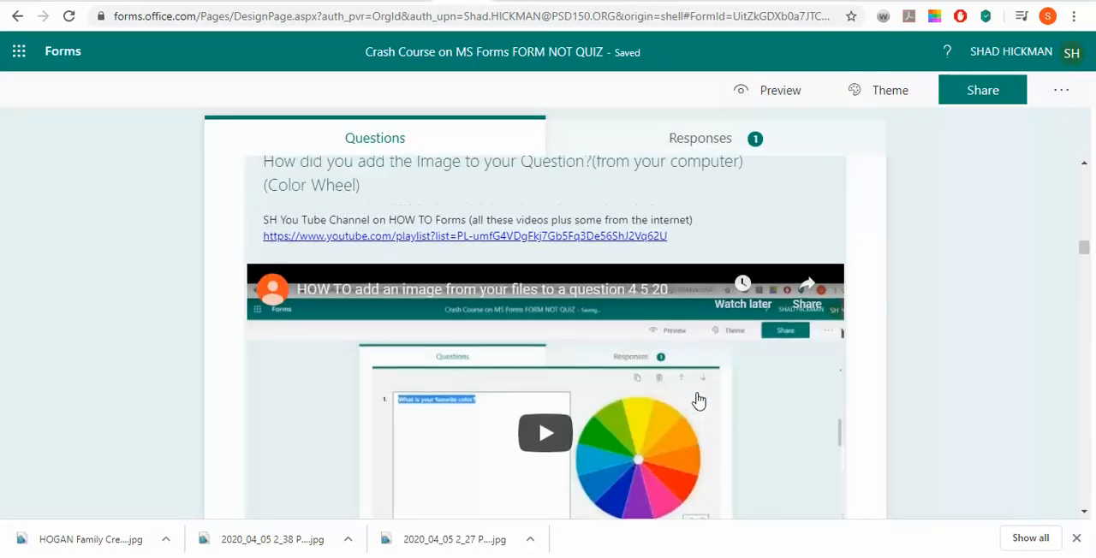
scroll(697, 400, "up", 12)
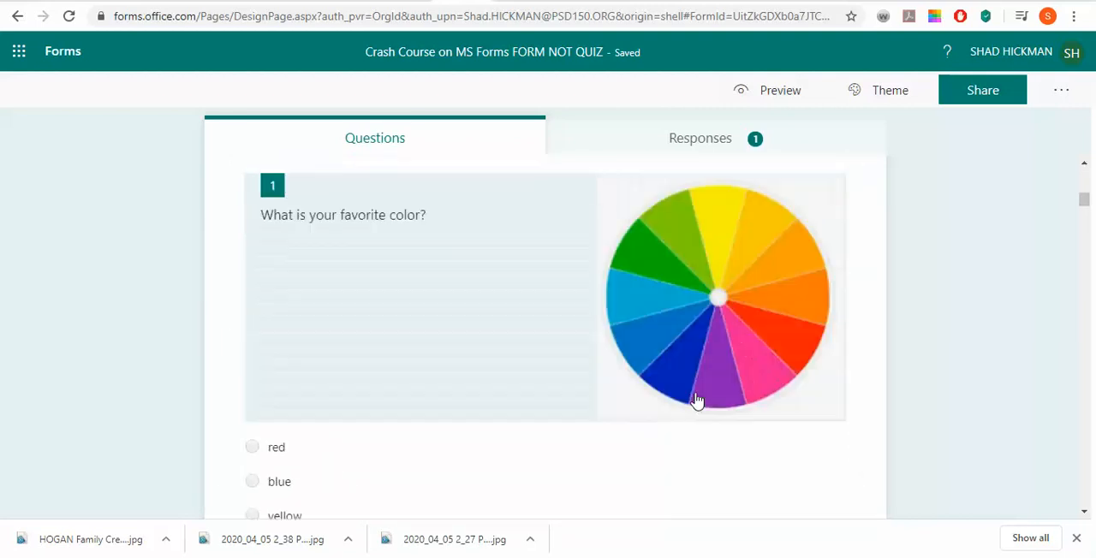
scroll(697, 400, "down", 10)
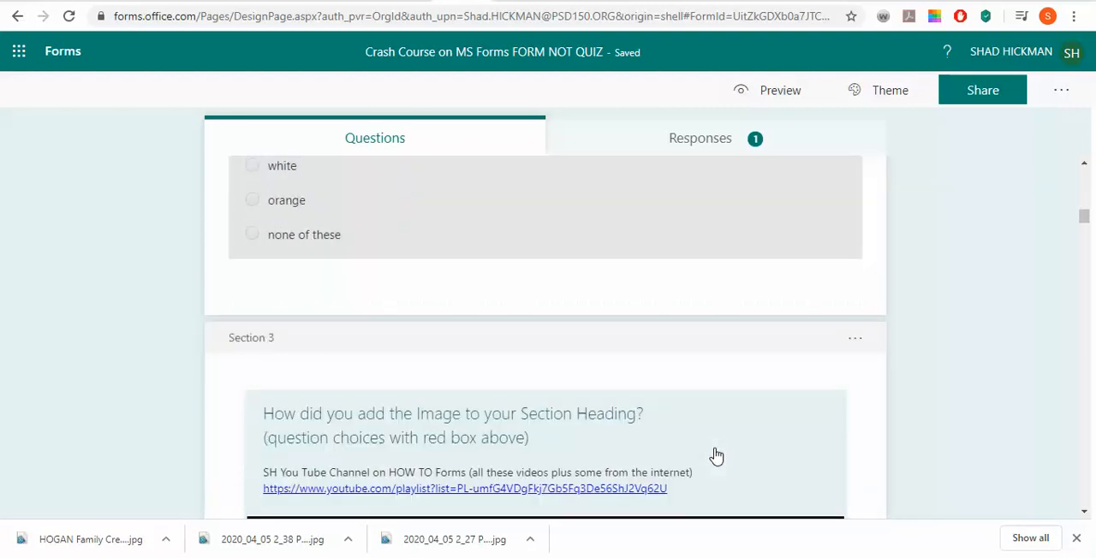
scroll(711, 445, "up", 8)
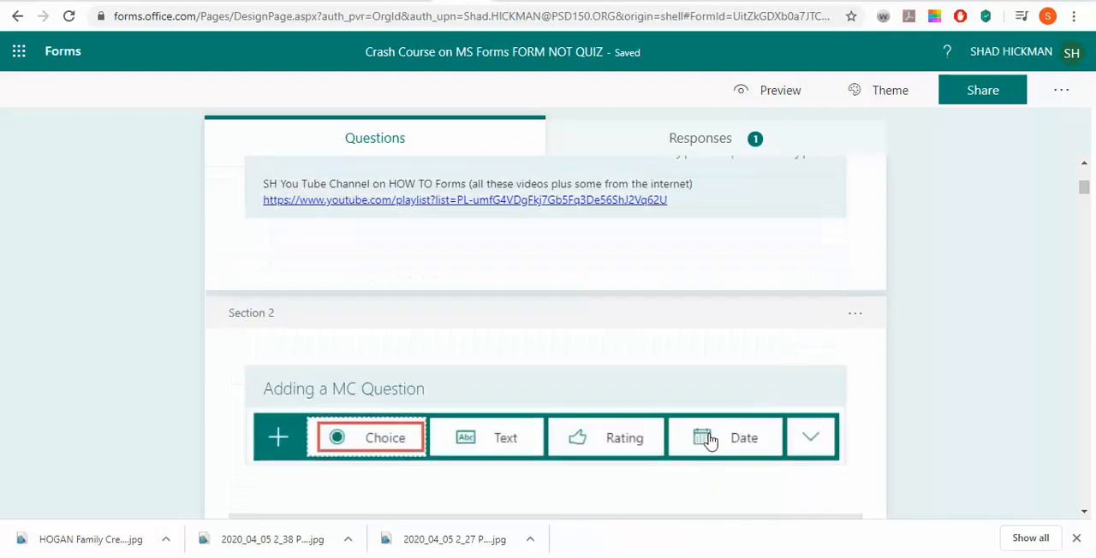
scroll(705, 440, "down", 8)
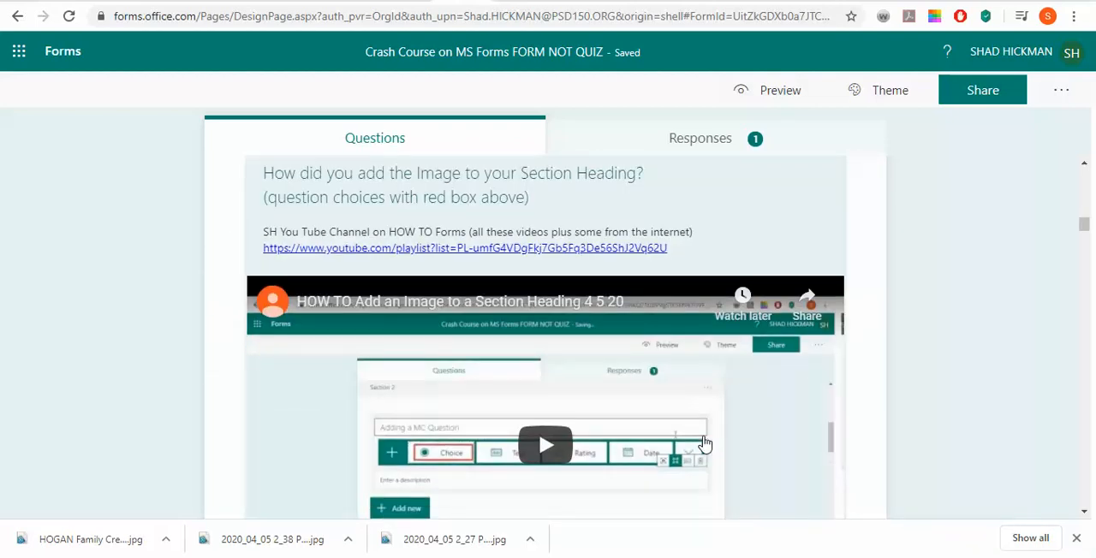
scroll(703, 442, "down", 6)
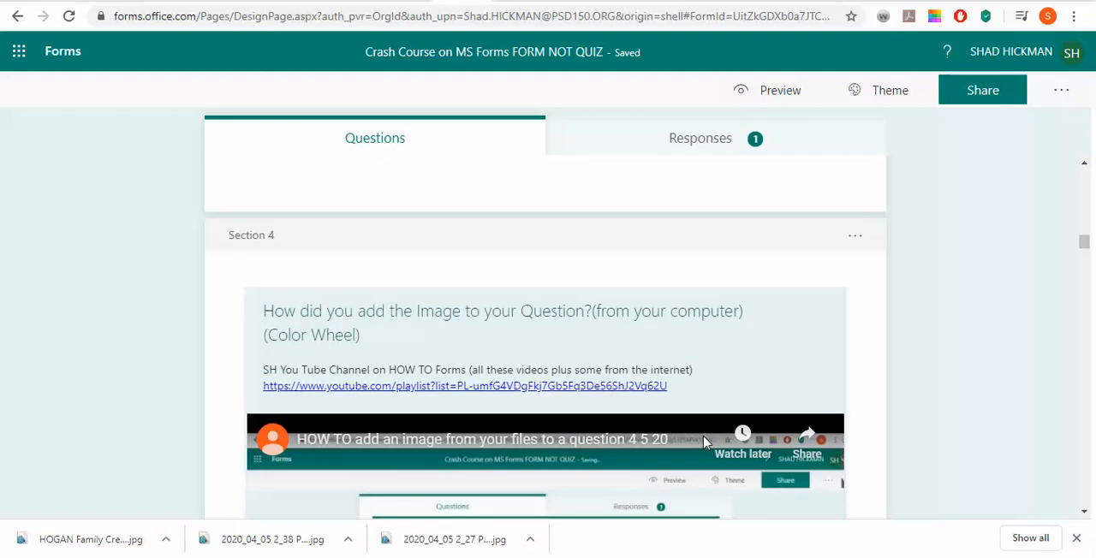
scroll(704, 443, "down", 8)
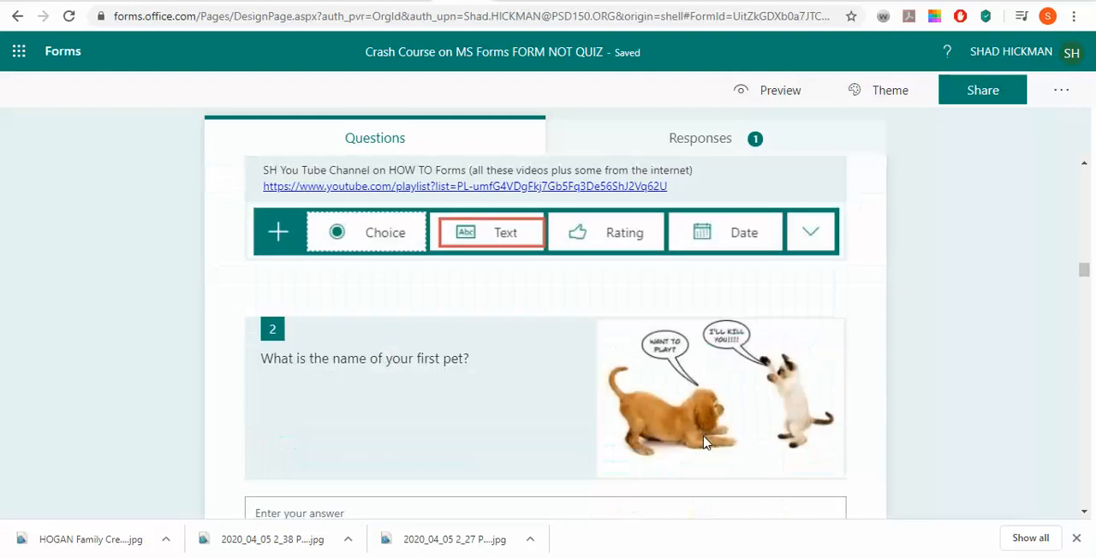
scroll(704, 442, "up", 3)
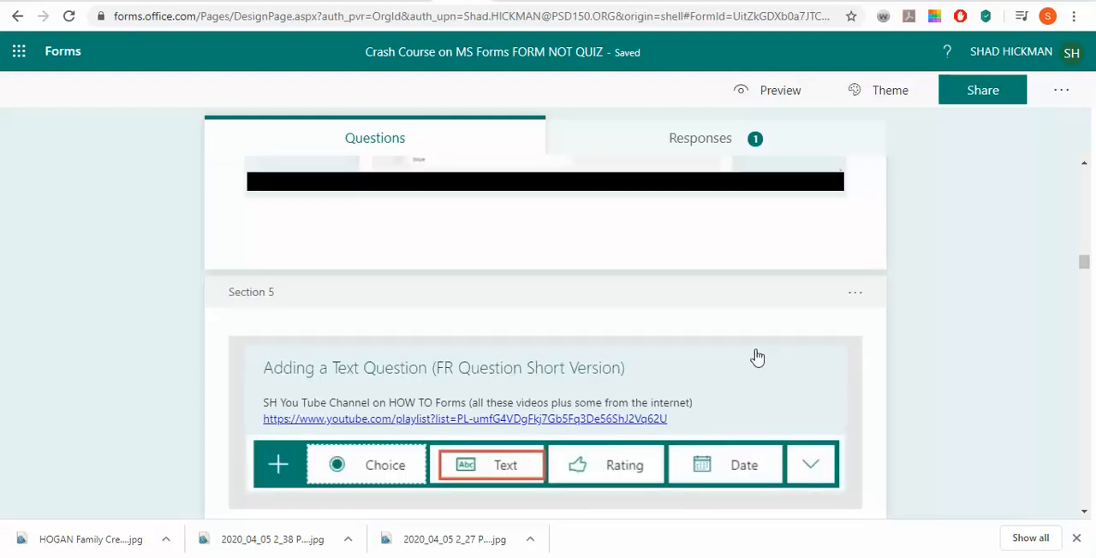